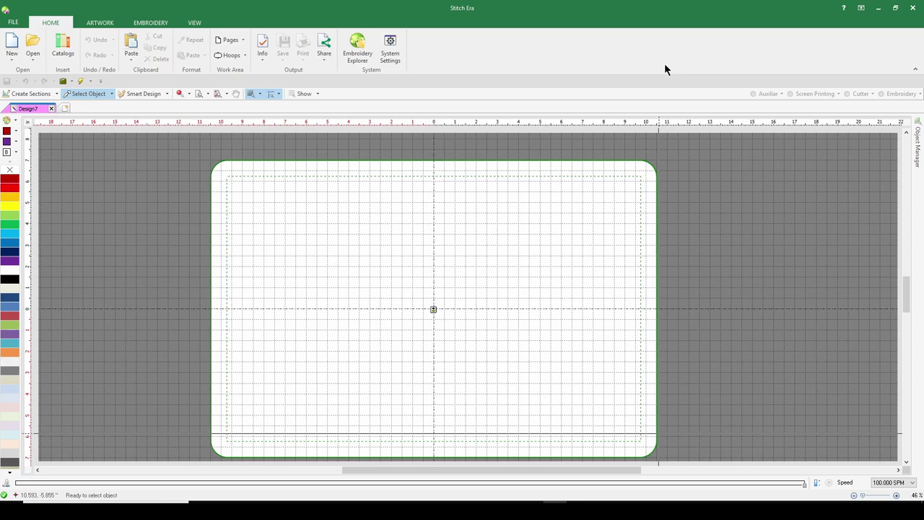
Bring the Bigger and Better Bib pattern PDF in Edge to the front.
key("alt+Tab")
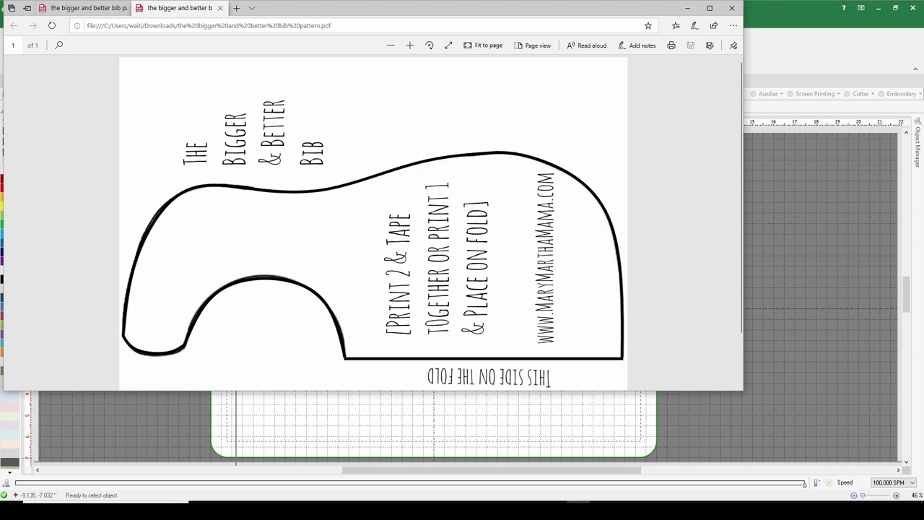
Launch Snipping Tool from Windows search ('sn') and move its window aside.
key("super")
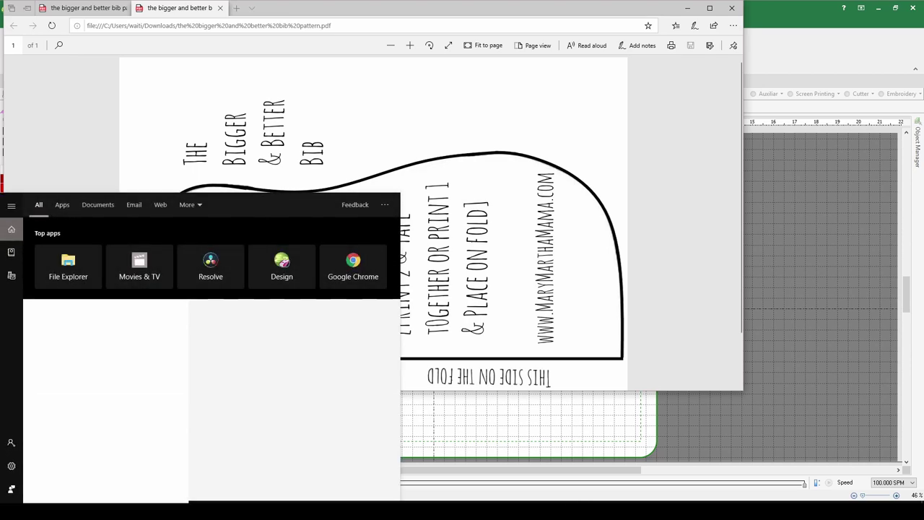
type("sni")
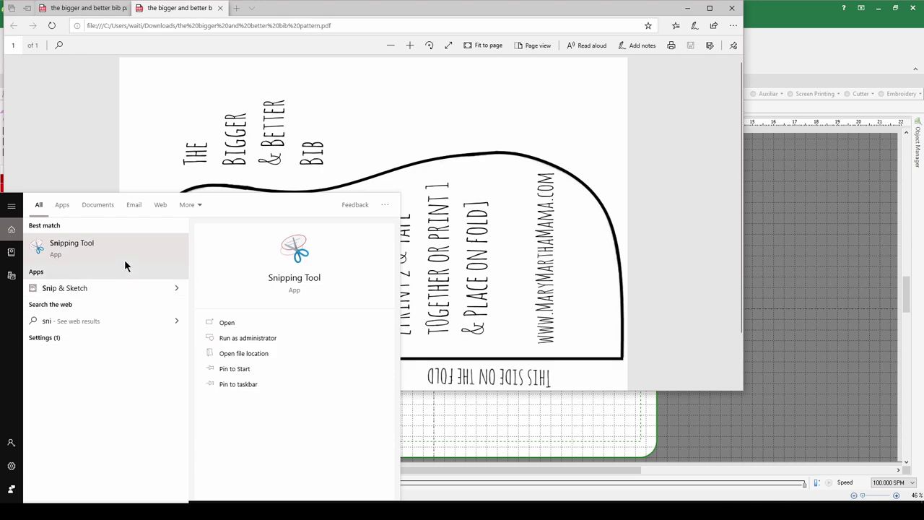
left_click(117, 244)
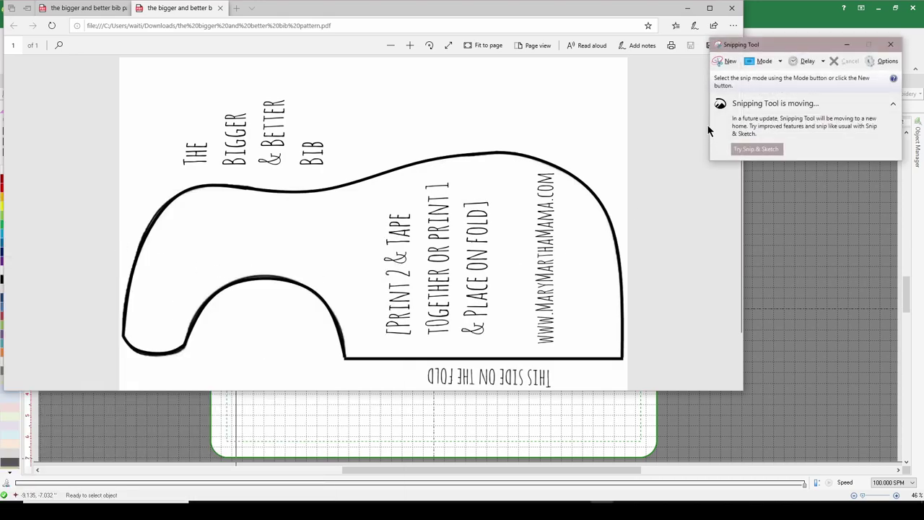
left_click_drag(725, 44, 665, 70)
Snip the bib outline from the pattern PDF, then minimize Snipping Tool.
left_click(665, 88)
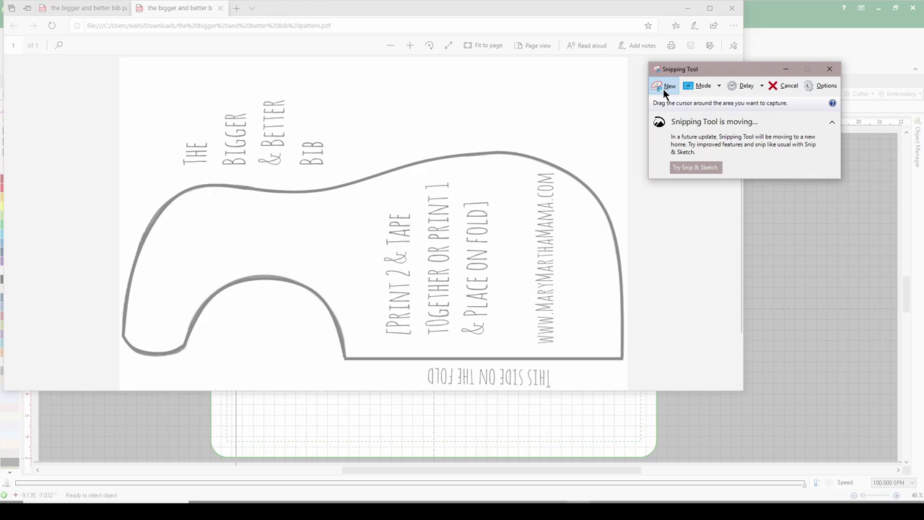
left_click_drag(72, 157, 634, 378)
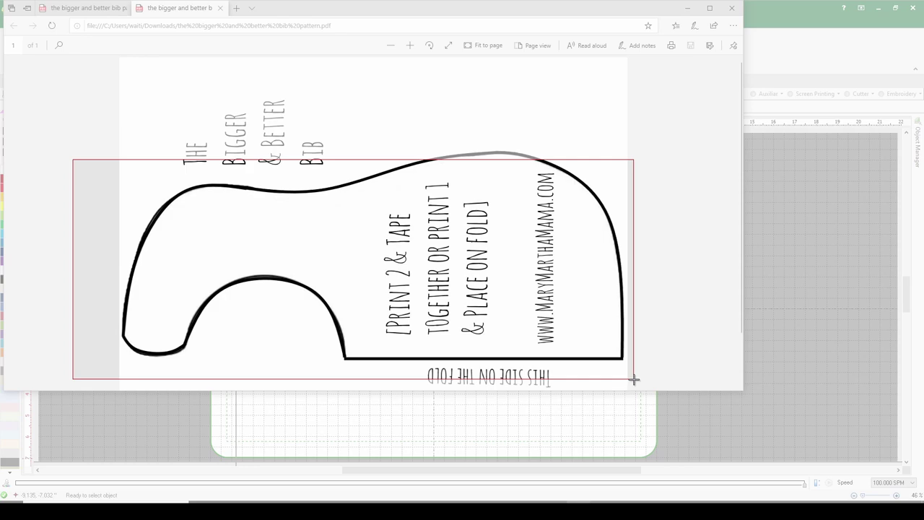
left_click_drag(633, 378, 633, 379)
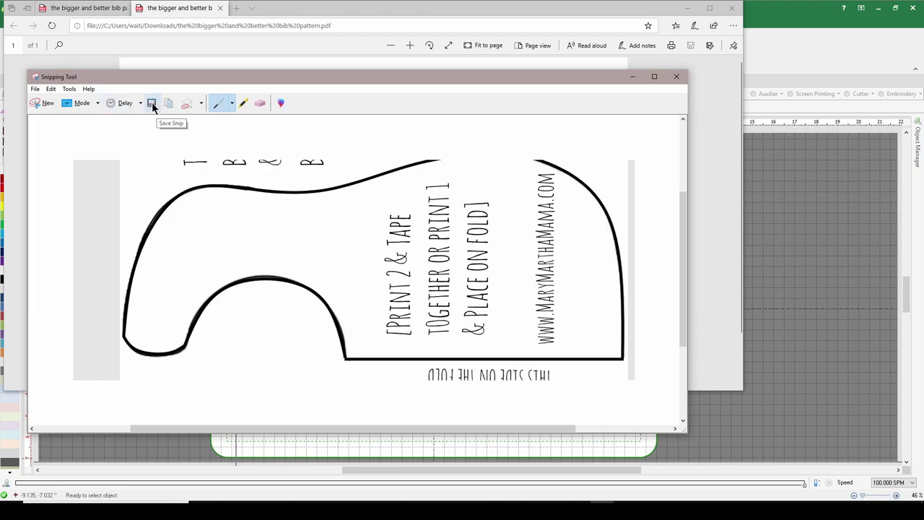
left_click(633, 77)
Import BIBTEMP.JPG from the graphics folder onto the Design7 canvas via Artwork > Open Image.
left_click(687, 8)
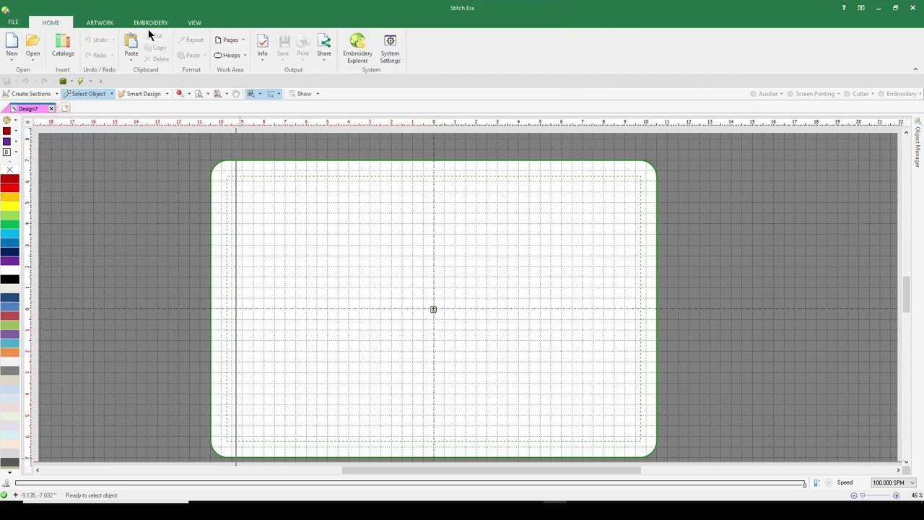
left_click(97, 23)
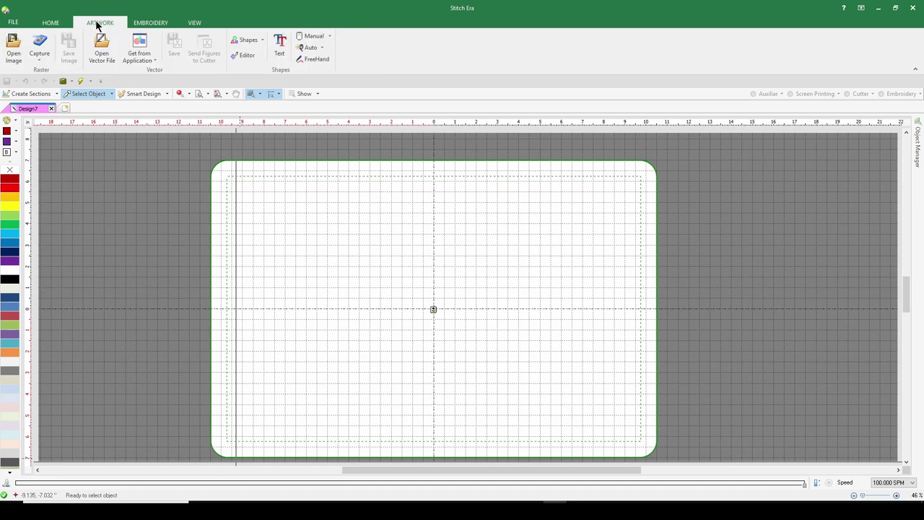
left_click(13, 49)
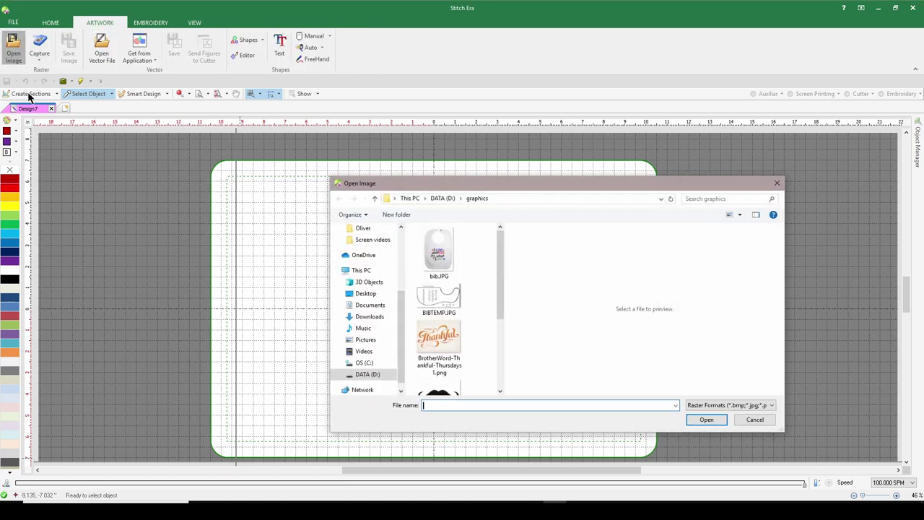
left_click(436, 296)
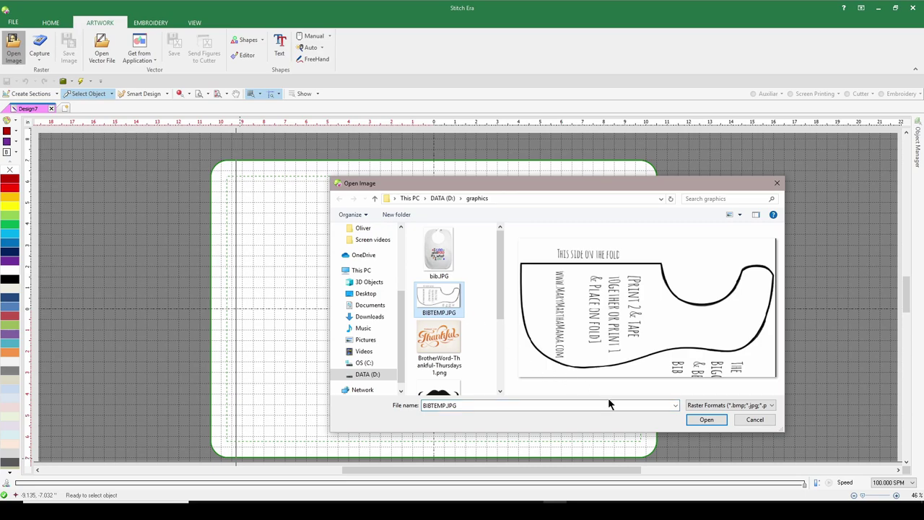
left_click(711, 422)
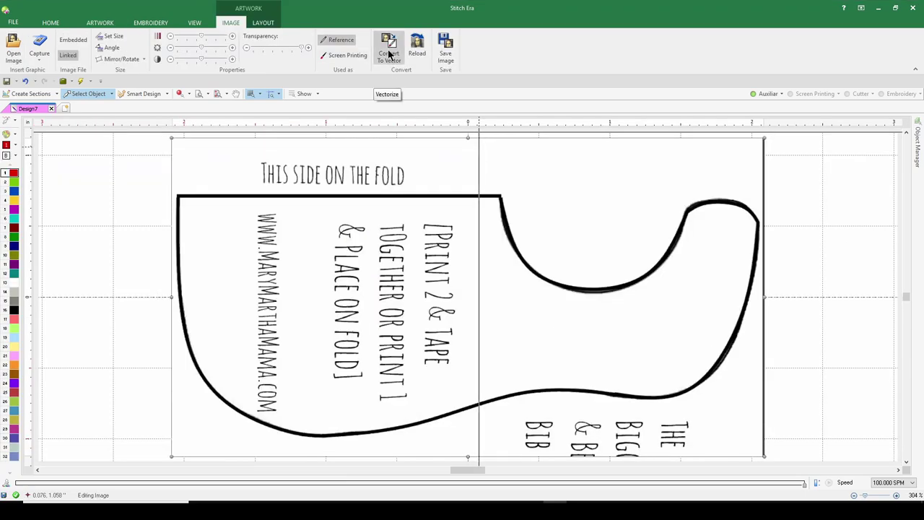
Vectorize the bib image after filtering it to two colours, placing 76 vector shapes.
left_click(388, 54)
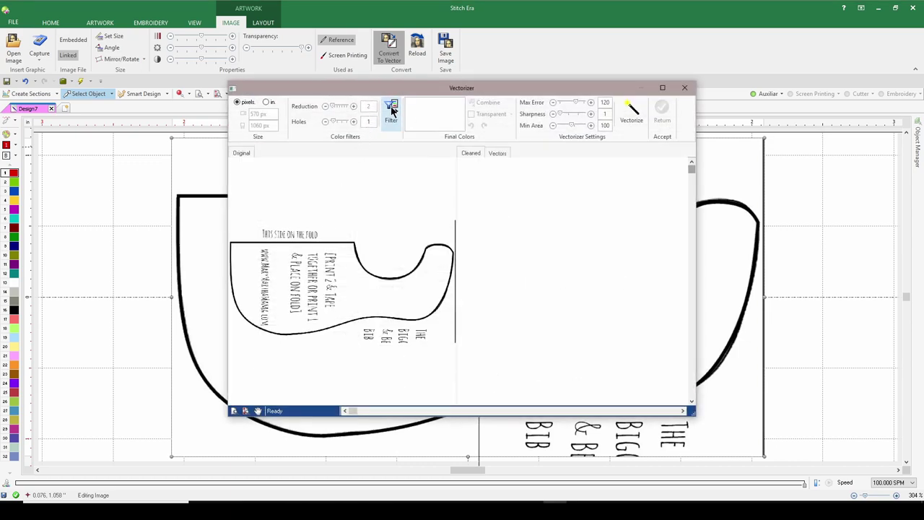
left_click(392, 108)
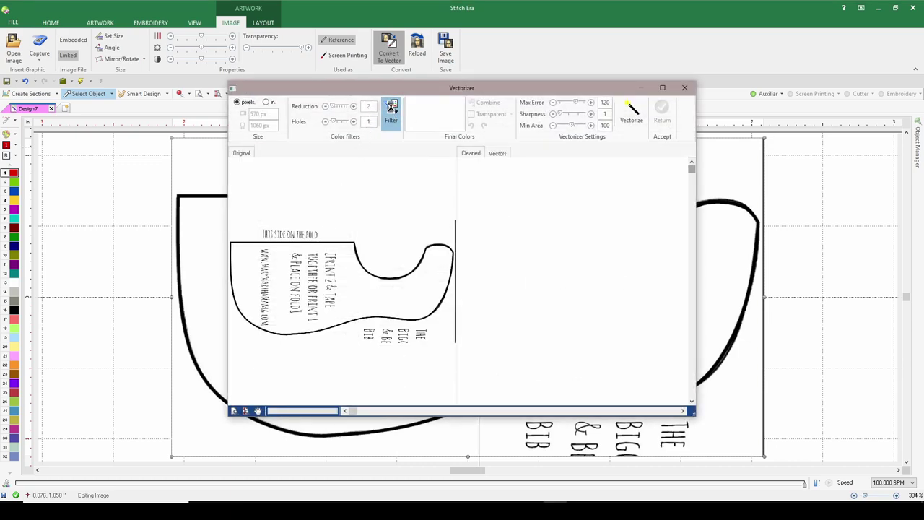
left_click(632, 110)
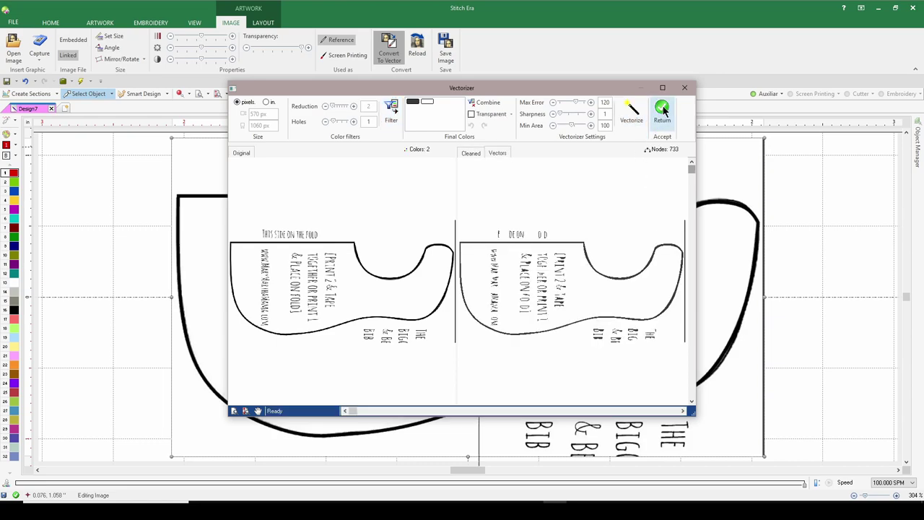
left_click(662, 108)
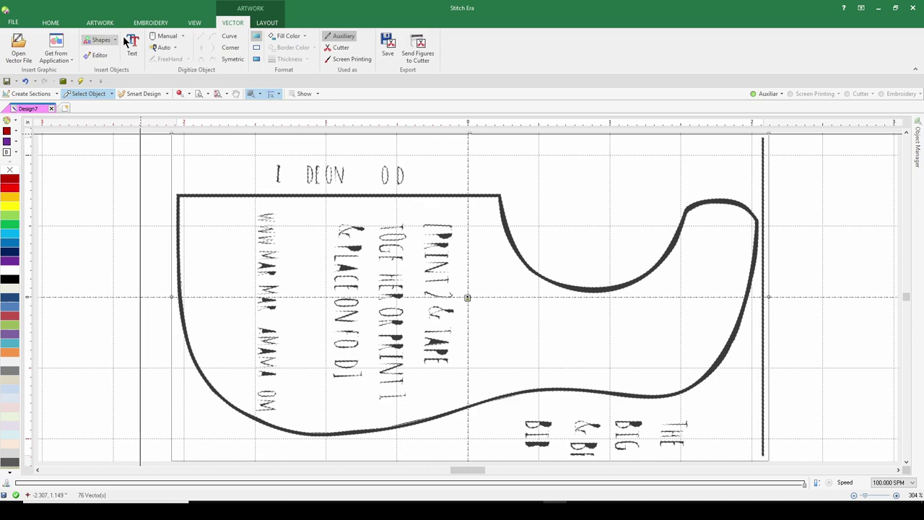
Trace the bib outline with Auto Complete and close it into a red filled shape.
left_click(163, 48)
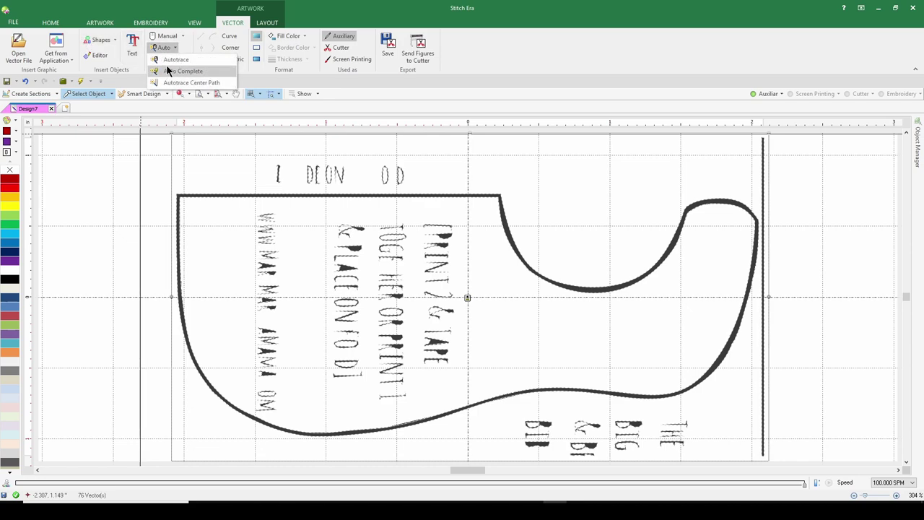
left_click(167, 70)
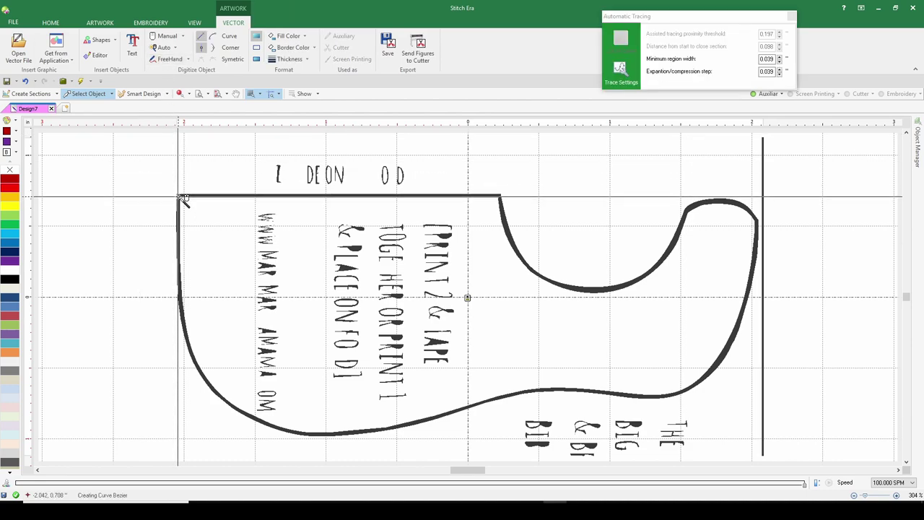
scroll(182, 196, "up", 6)
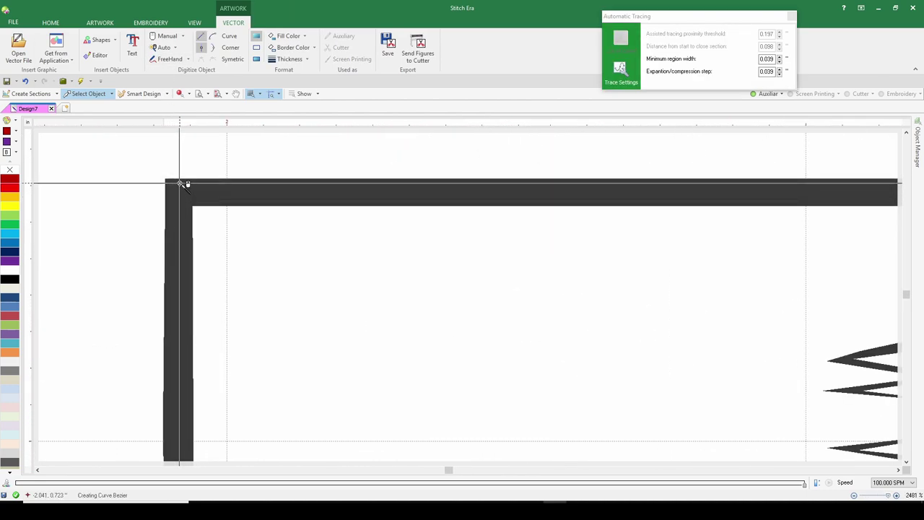
scroll(181, 185, "down", 4)
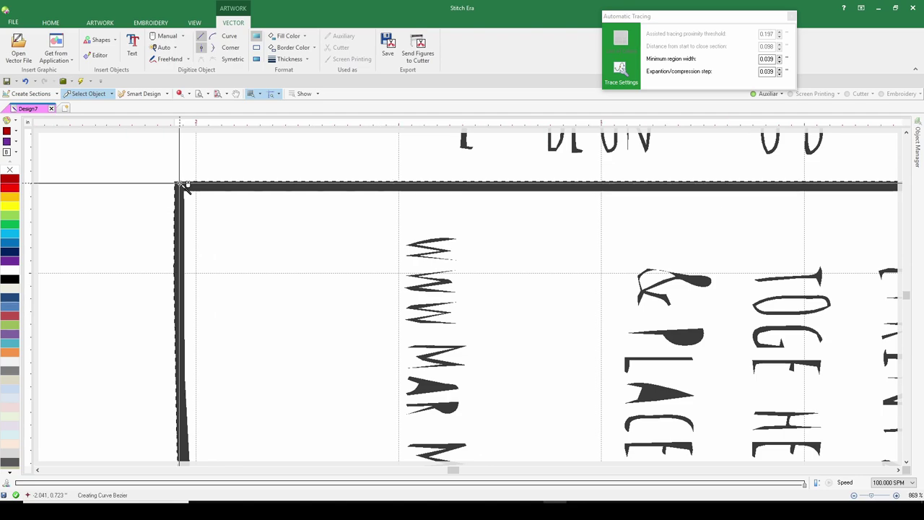
scroll(182, 185, "down", 4)
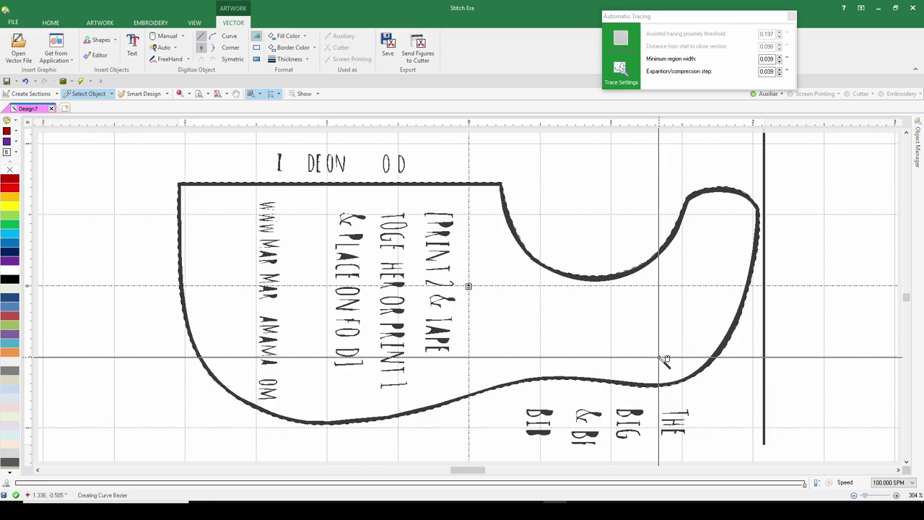
key("Return")
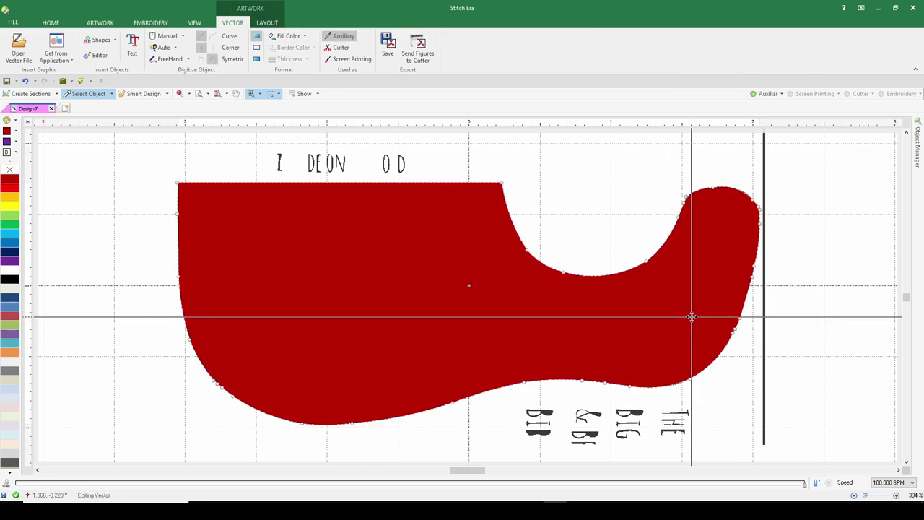
Delete all other traced vectors in Object Manager, keeping only the bib outline.
left_click(920, 149)
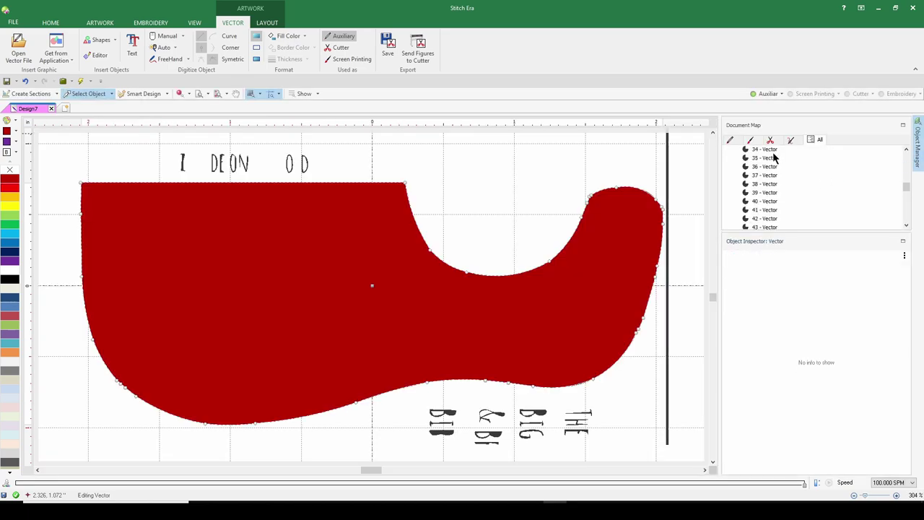
scroll(772, 157, "up", 10)
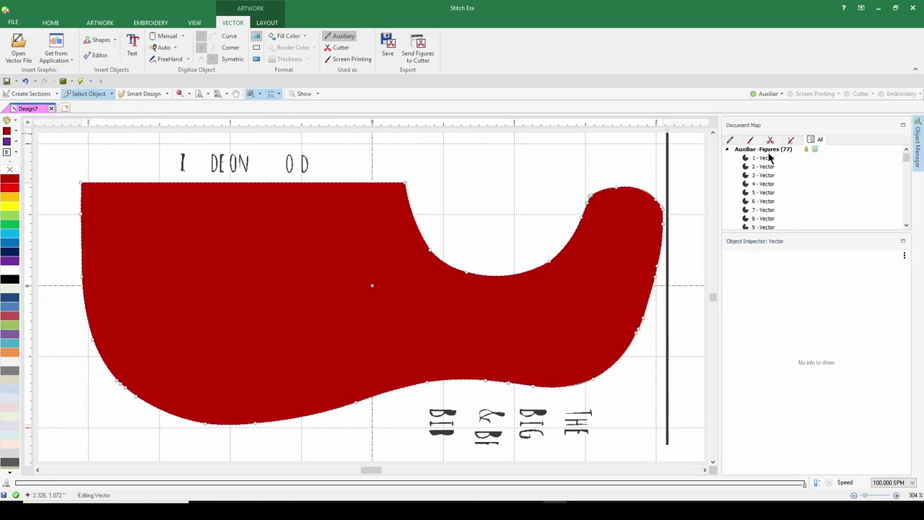
left_click(769, 162)
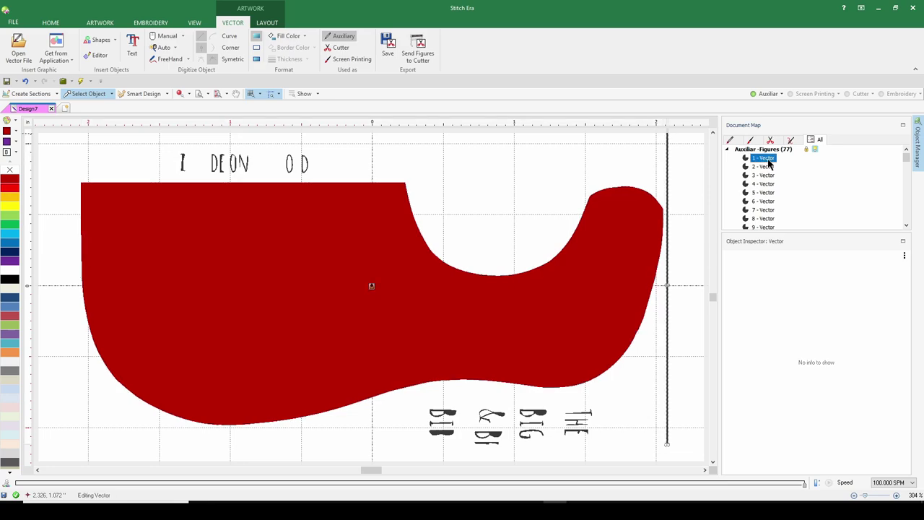
scroll(772, 173, "down", 20)
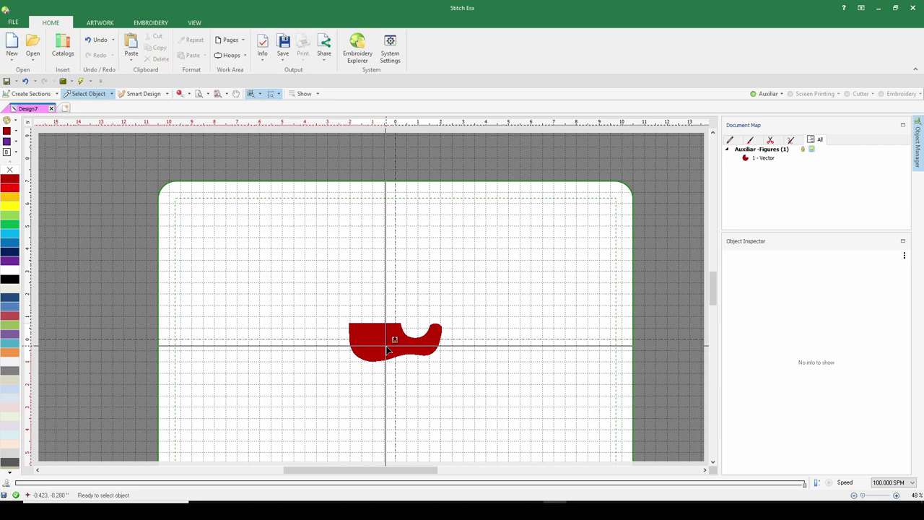
Duplicate the red half-bib shape with Copy and Paste.
left_click(387, 349)
right_click(386, 345)
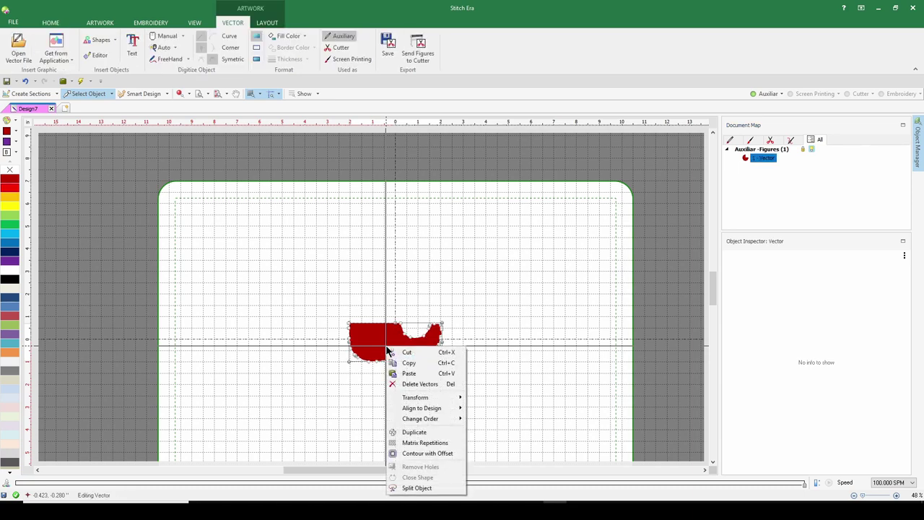
left_click(407, 366)
right_click(393, 340)
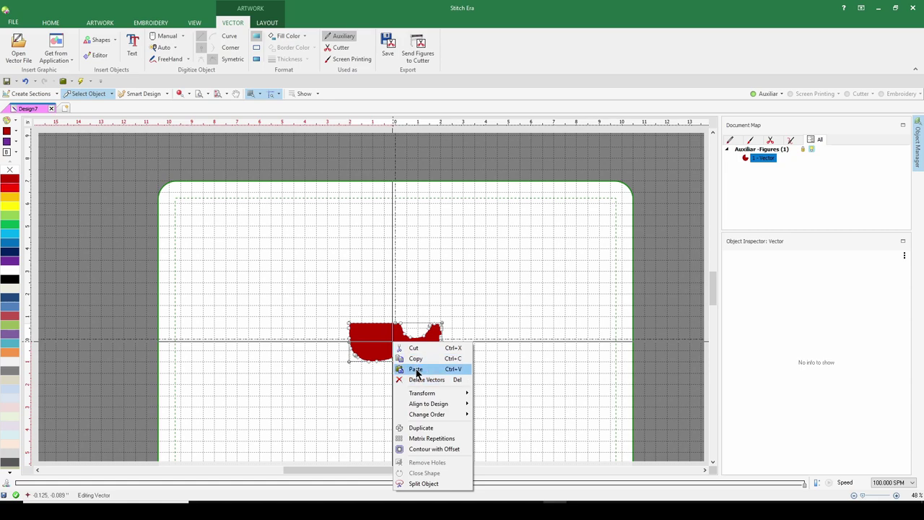
left_click(416, 369)
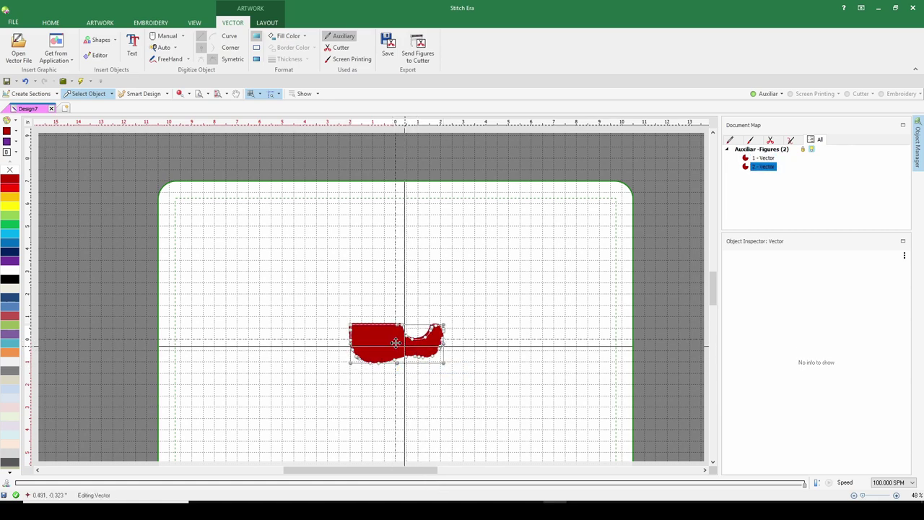
Vertically mirror the copy, colour it yellow, and place it above the red half so they meet.
left_click(263, 23)
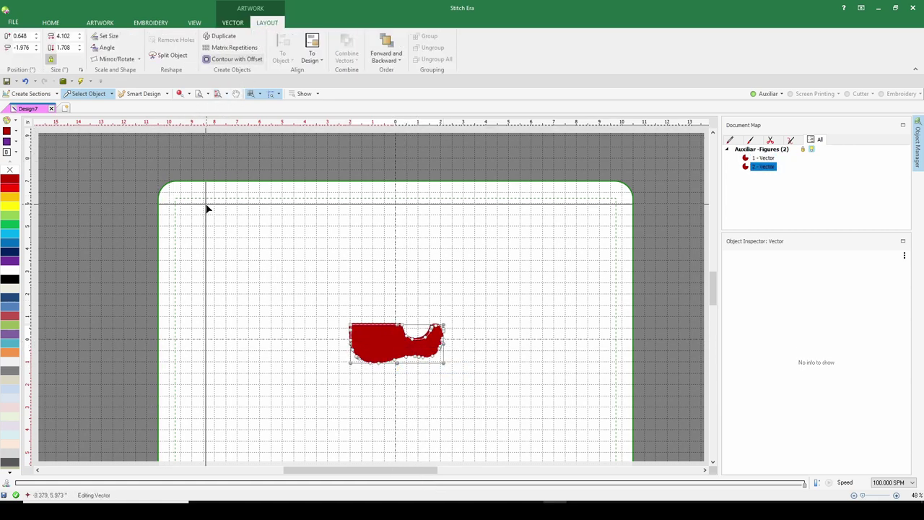
left_click(122, 61)
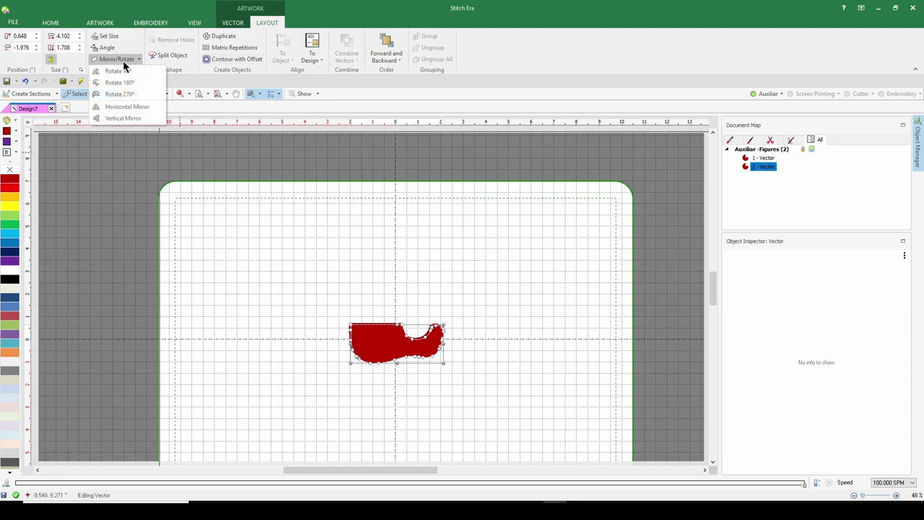
left_click(115, 118)
left_click_drag(377, 341, 375, 299)
scroll(375, 299, "up", 3)
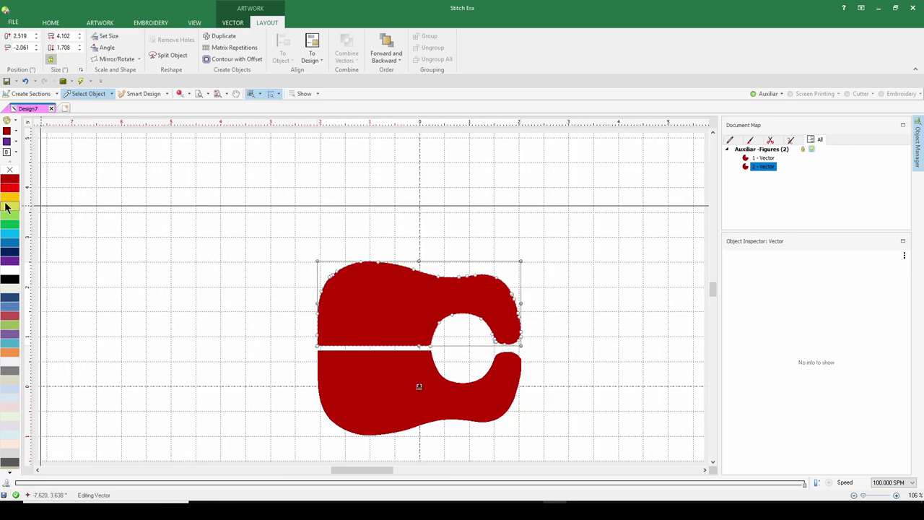
left_click(10, 206)
scroll(427, 326, "up", 3)
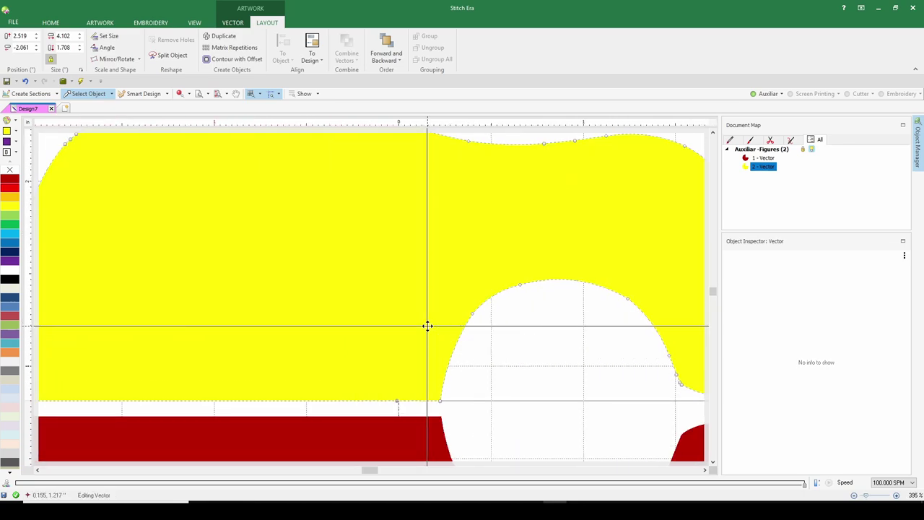
scroll(196, 303, "down", 1)
left_click_drag(232, 313, 234, 324)
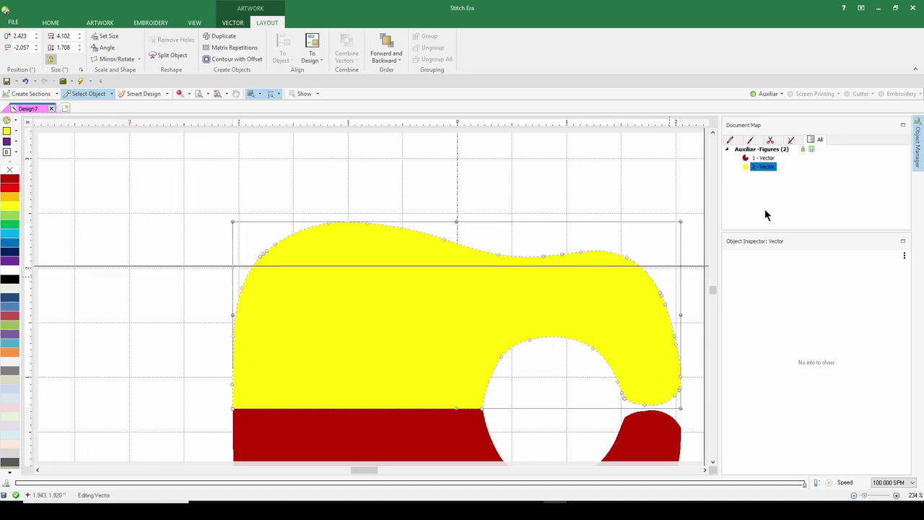
Merge both halves into one shape with Combine > Addition.
left_click(755, 159, "ctrl")
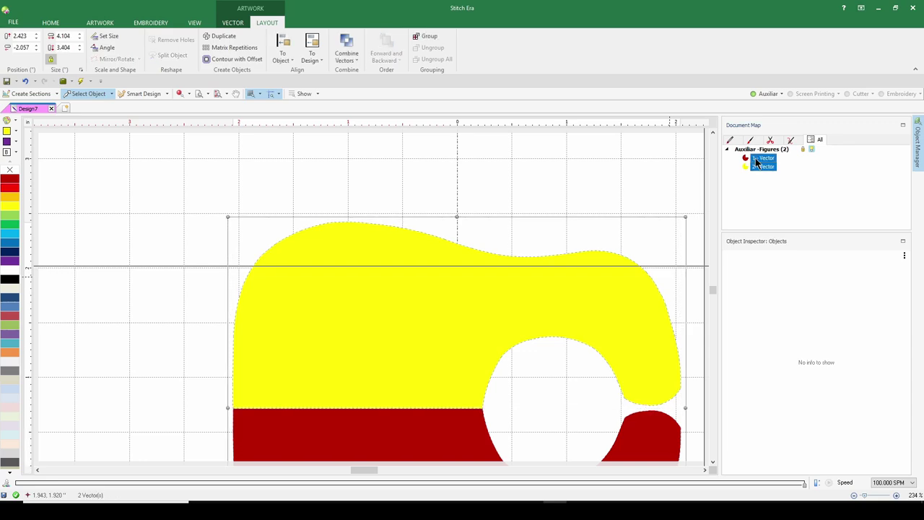
right_click(756, 162)
mouse_move(787, 261)
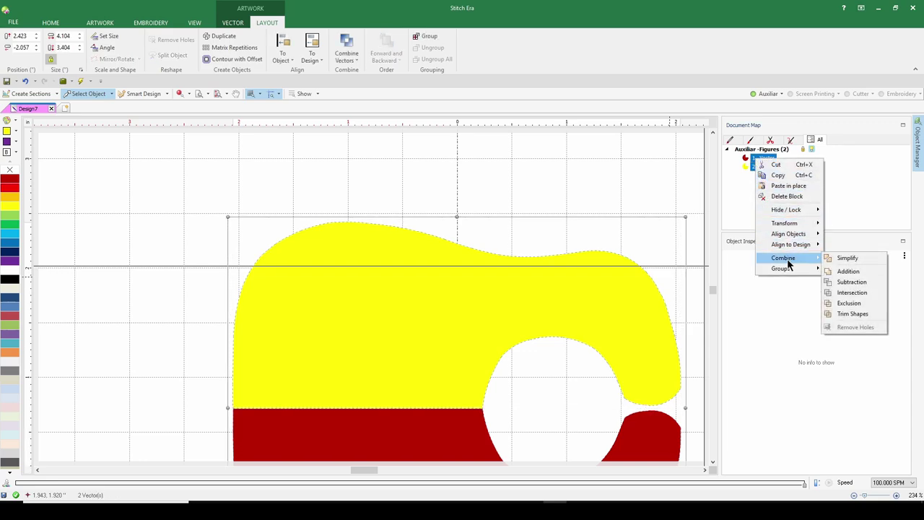
left_click(839, 272)
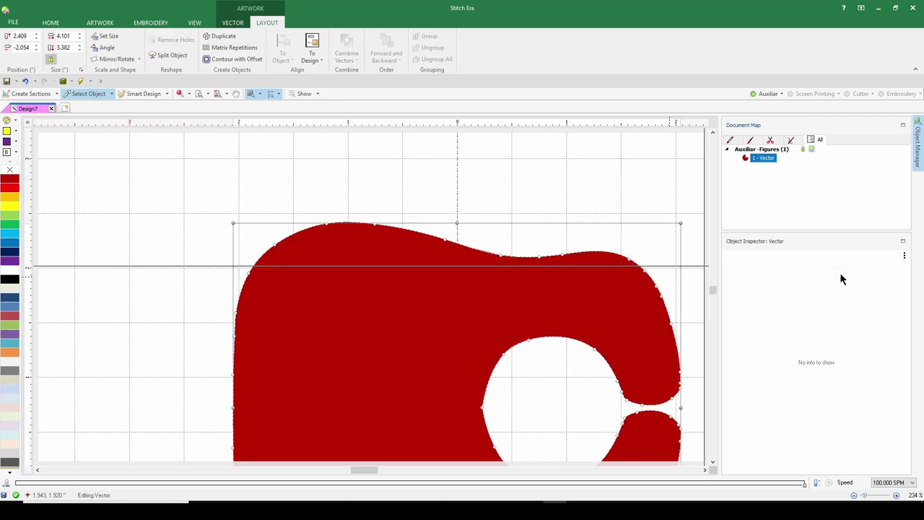
Rotate the merged bib upright and move it toward the hoop's left side.
scroll(337, 289, "down", 3)
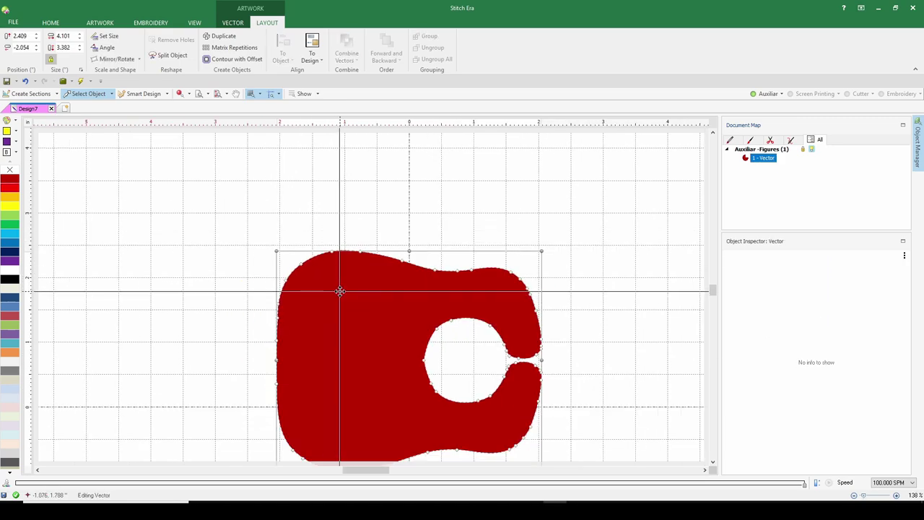
left_click(137, 60)
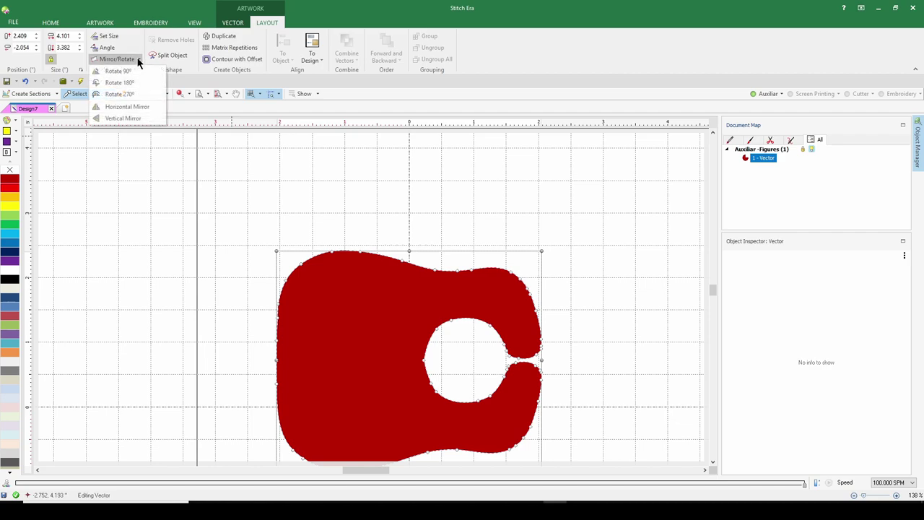
left_click(127, 83)
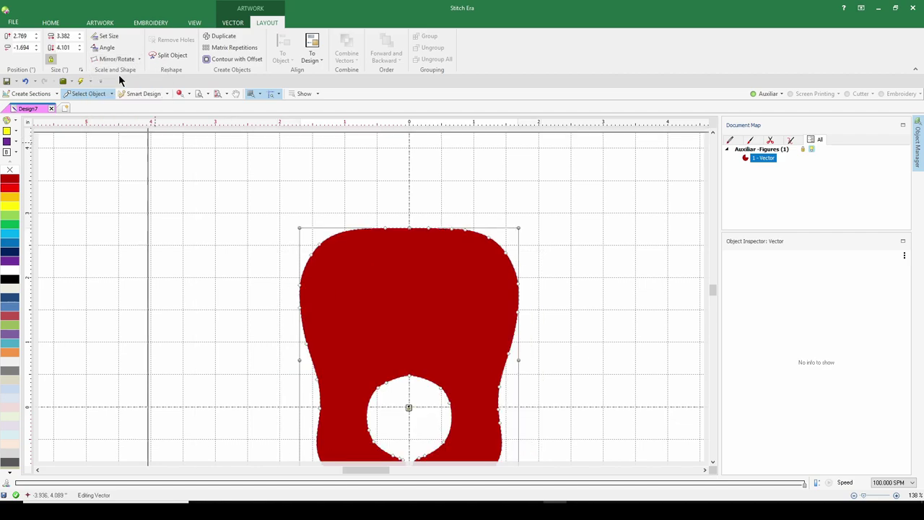
scroll(354, 319, "down", 3)
left_click_drag(354, 319, 142, 318)
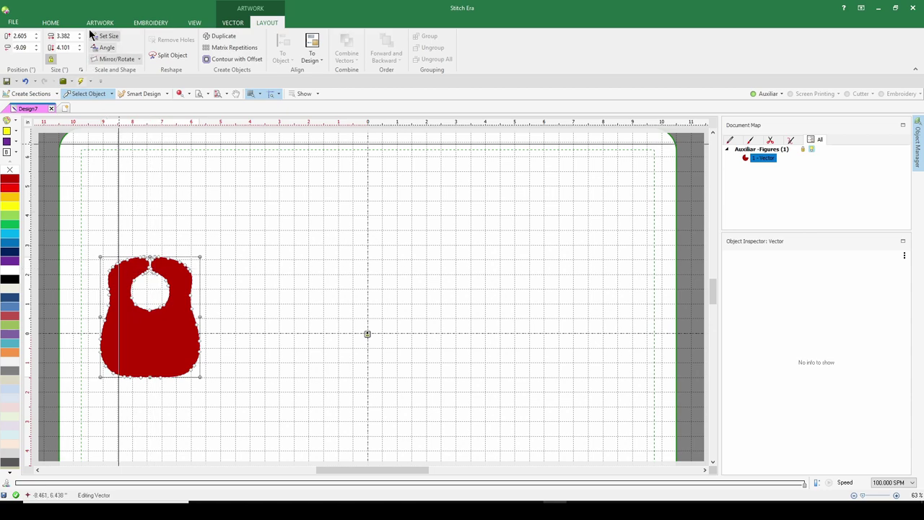
Set the bib height to 11.5 (9.486 × 11.5) and move it up in the hoop.
double_click(64, 47)
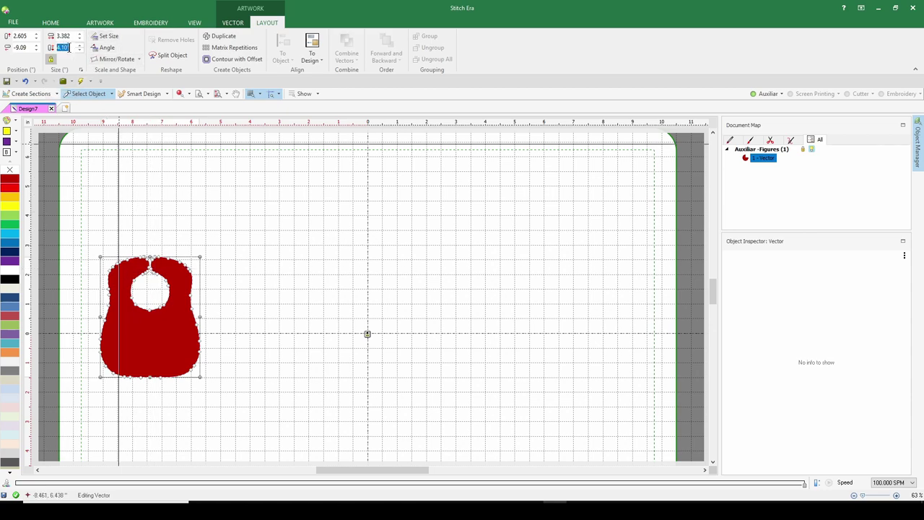
type("11.5")
key("Return")
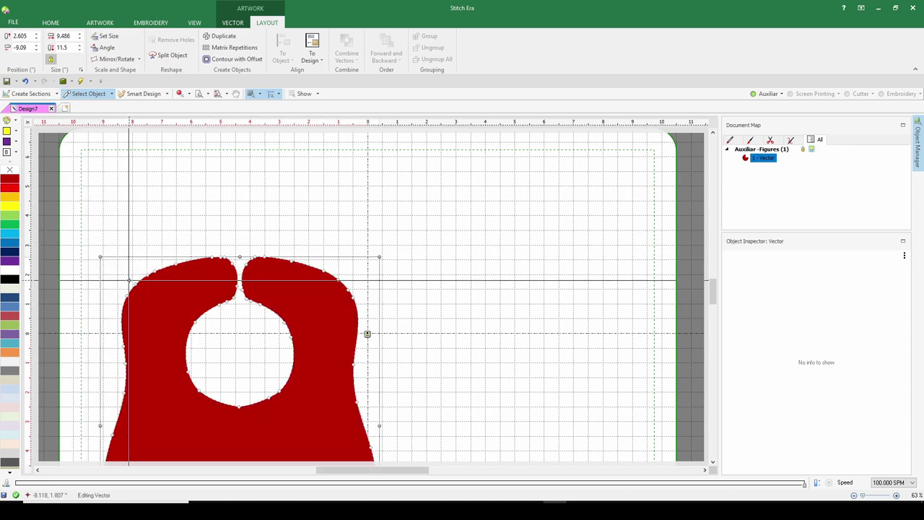
scroll(129, 279, "down", 3)
left_click_drag(165, 354, 165, 316)
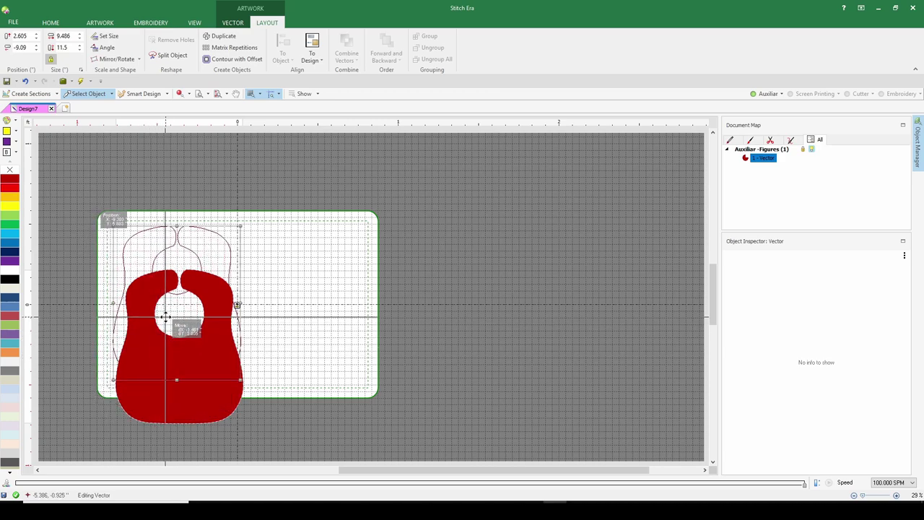
Drop the bib in the hoop's left half and paste an in-place copy of it.
left_click_drag(165, 316, 165, 316)
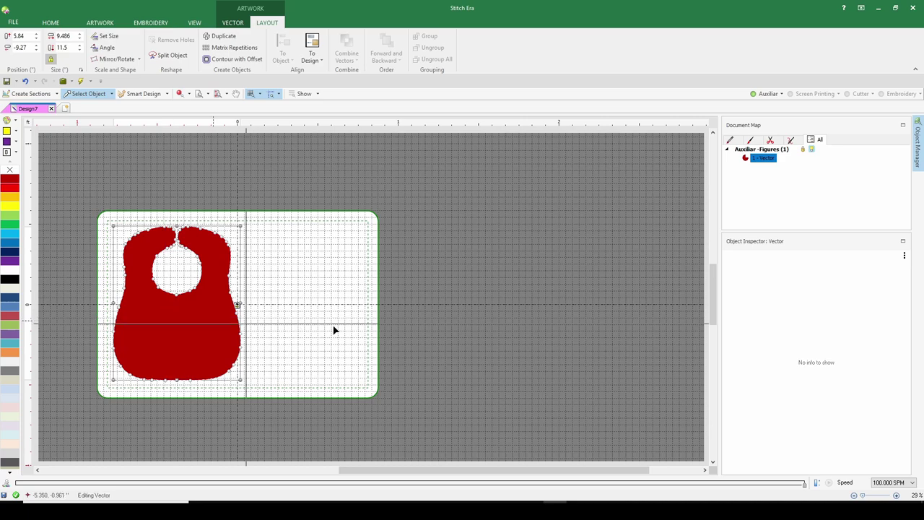
right_click(764, 161)
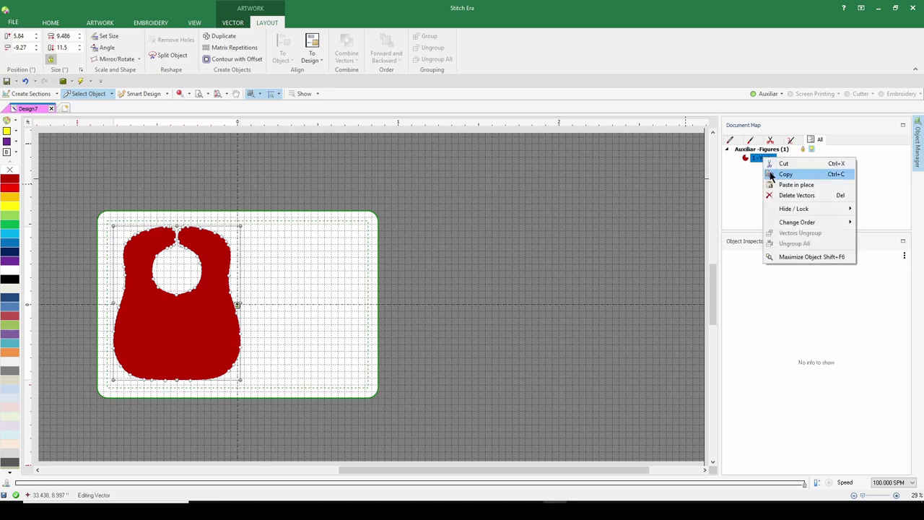
left_click(770, 175)
right_click(766, 164)
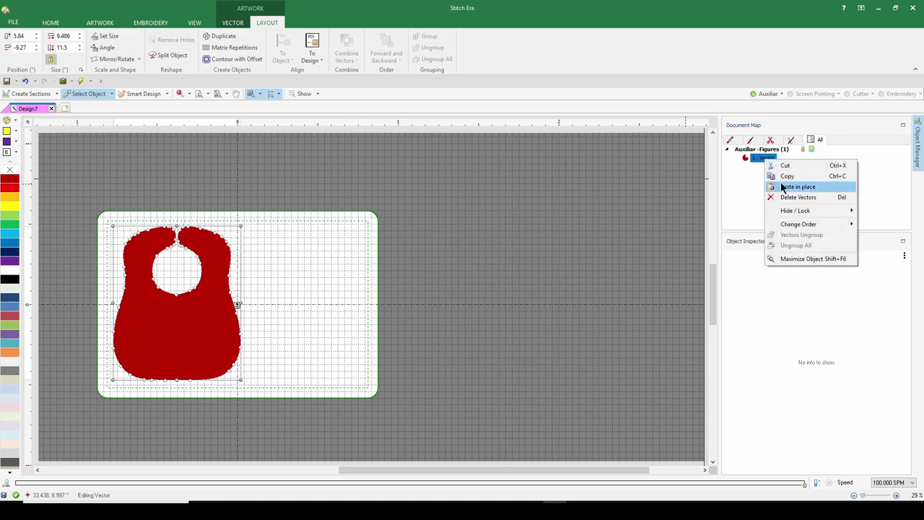
left_click(794, 186)
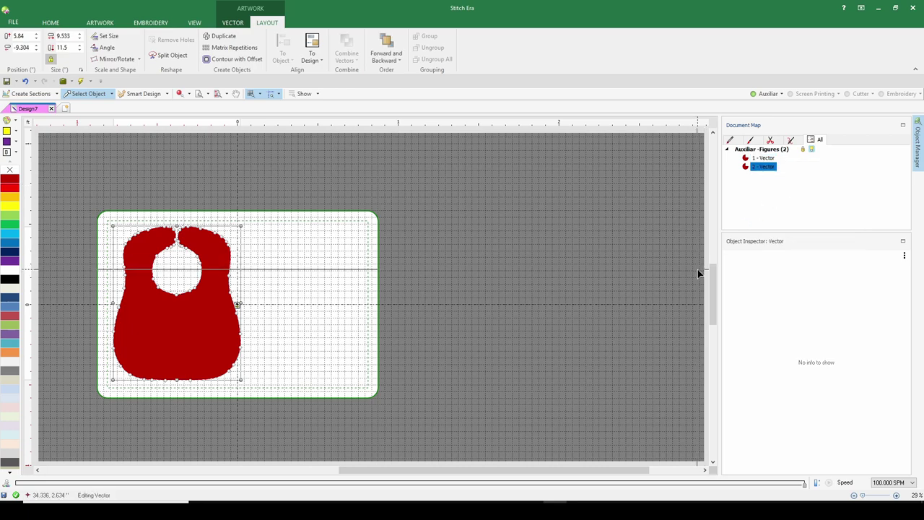
Make the copy a border-only outline with 1 mm thickness.
left_click(238, 23)
left_click(255, 48)
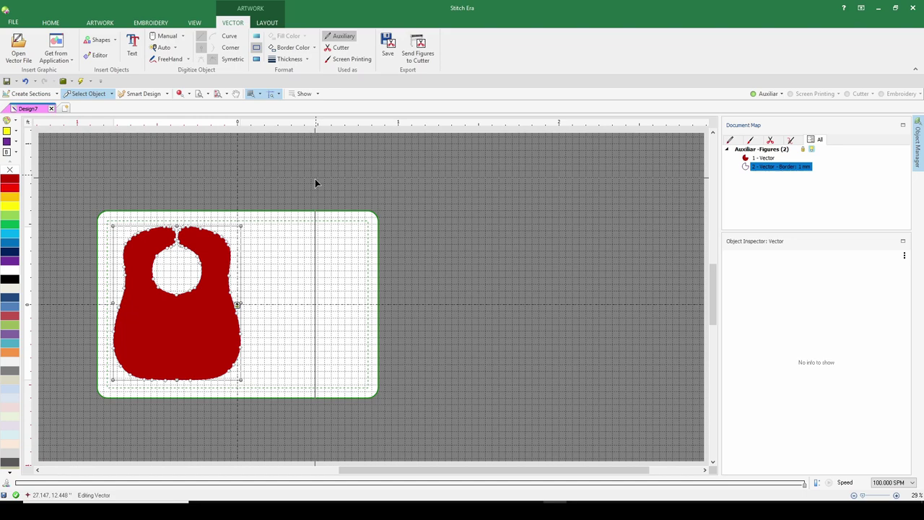
left_click(292, 60)
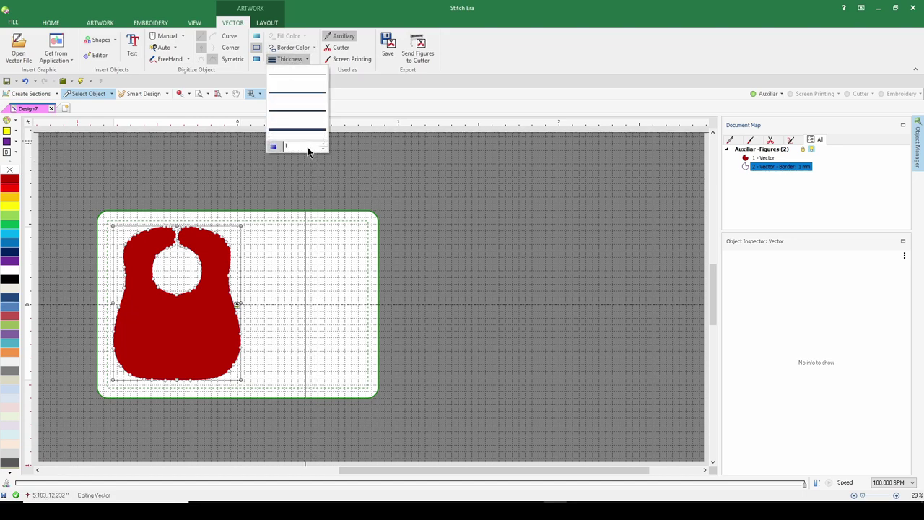
double_click(756, 168)
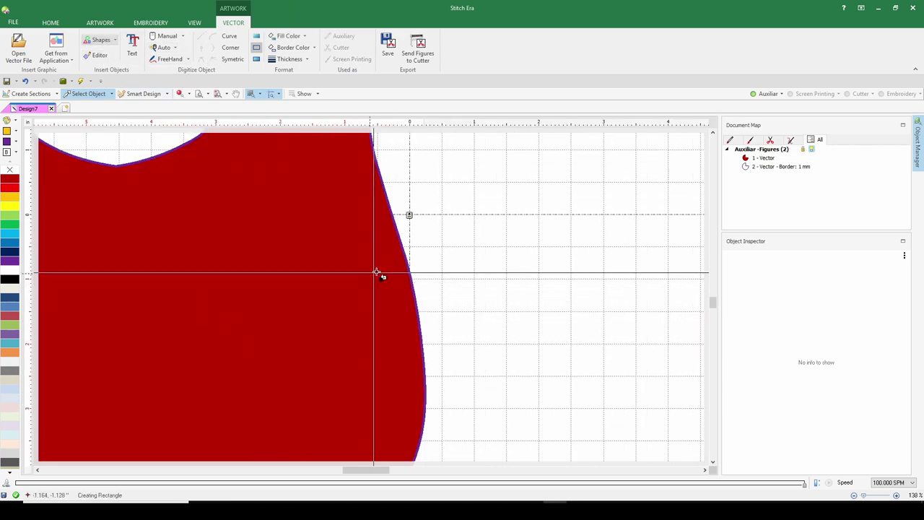
Draw a filled rectangle over the bib's right edge and cut the border outline with Combine > Exclusion.
left_click_drag(388, 249, 442, 446)
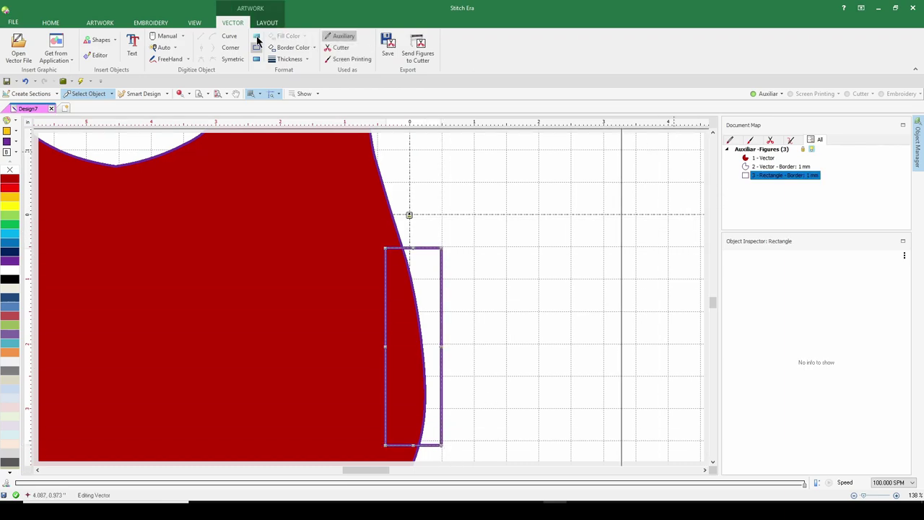
left_click(255, 41)
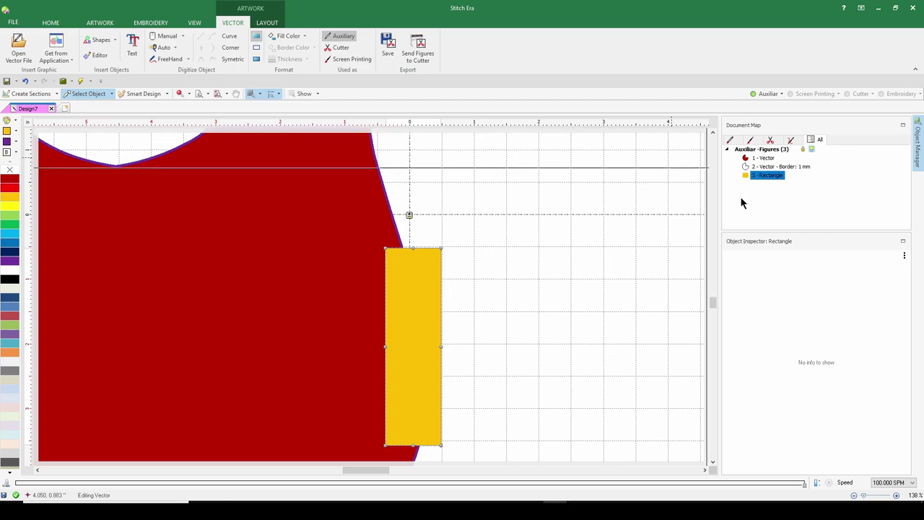
left_click(768, 167, "ctrl")
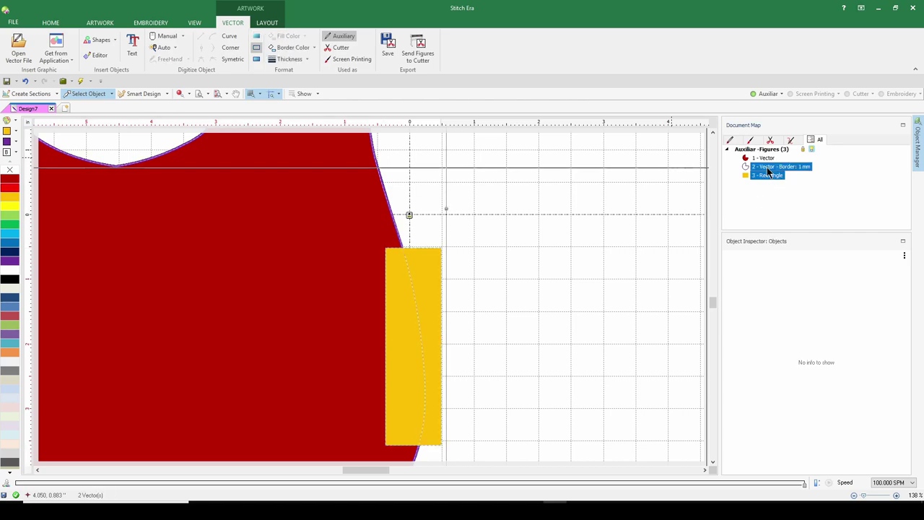
right_click(768, 171)
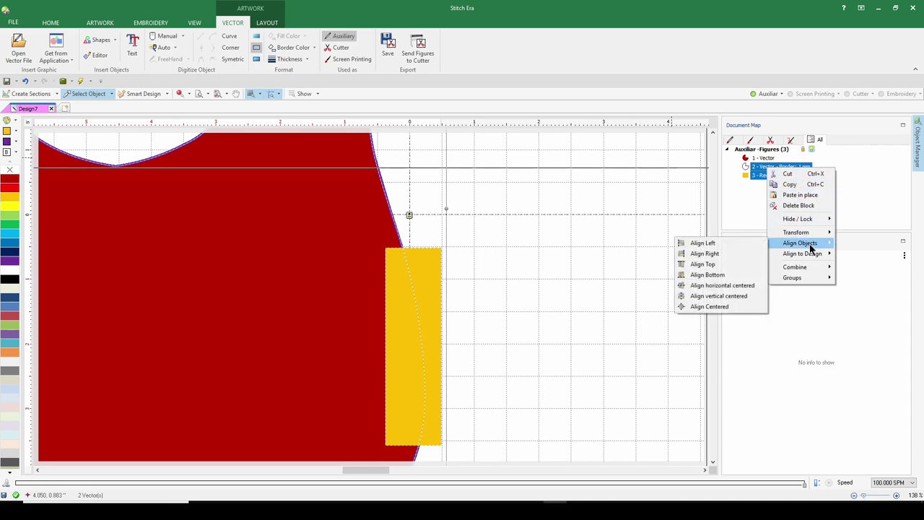
mouse_move(823, 268)
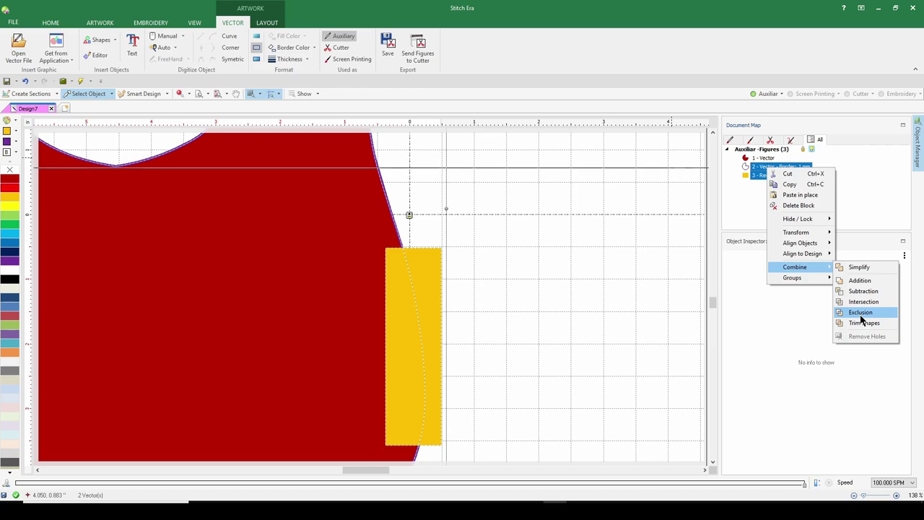
left_click(859, 314)
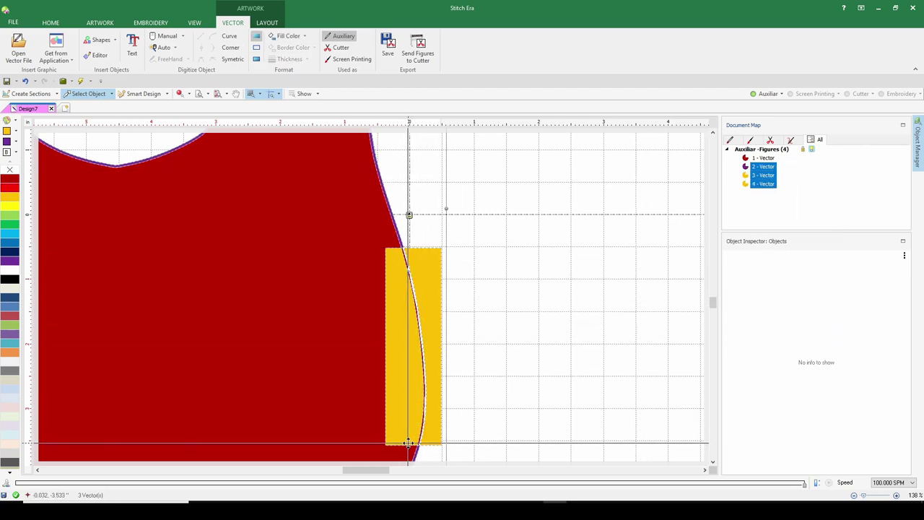
Delete leftover vectors 3 and 4 with Delete Block and zoom to fit.
left_click(763, 185)
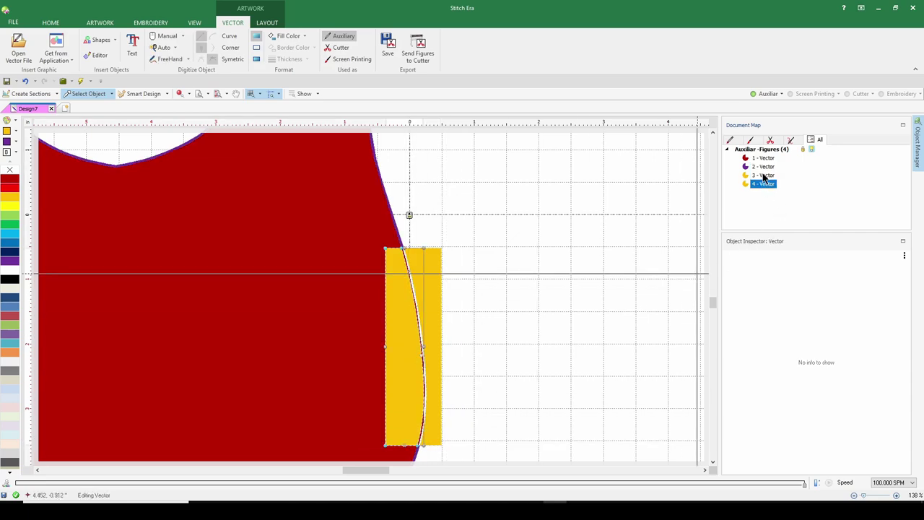
left_click(764, 177, "ctrl")
right_click(763, 179)
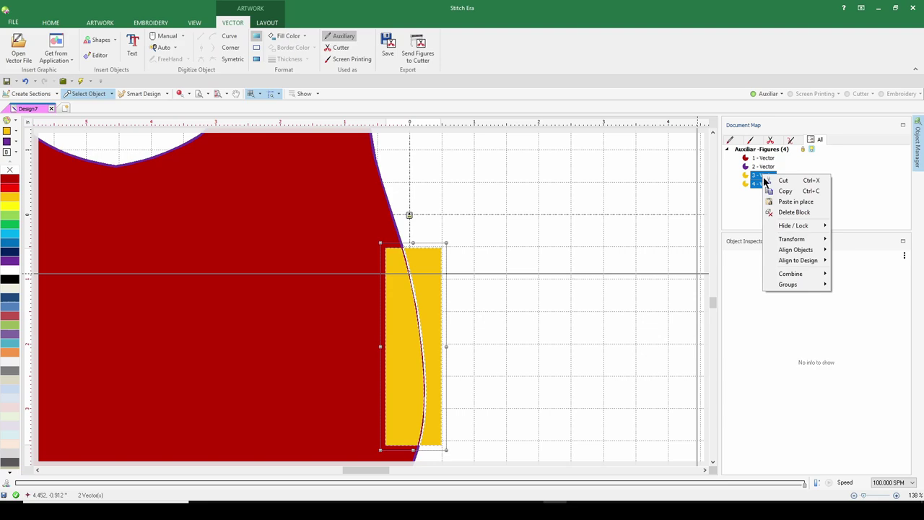
left_click(769, 210)
key("0")
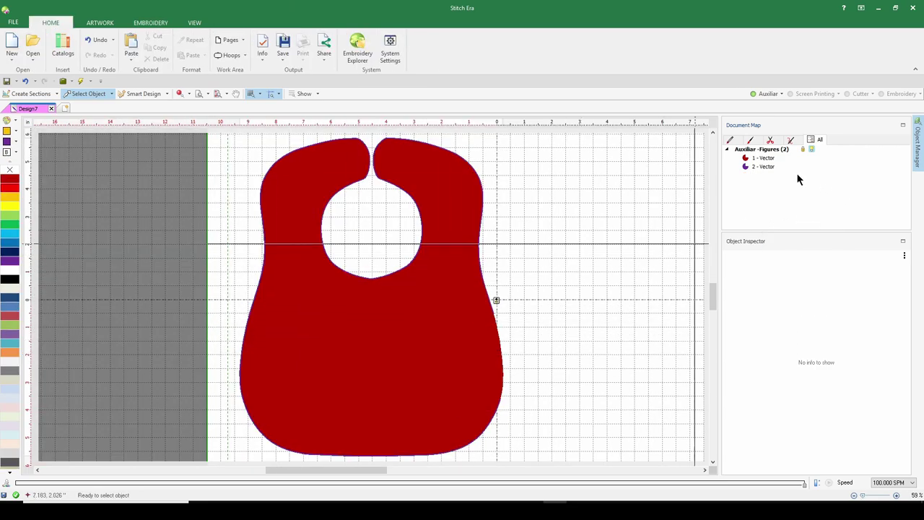
Trace a Path with Running Stitch along the bib outline, producing 777 stitches.
left_click(151, 23)
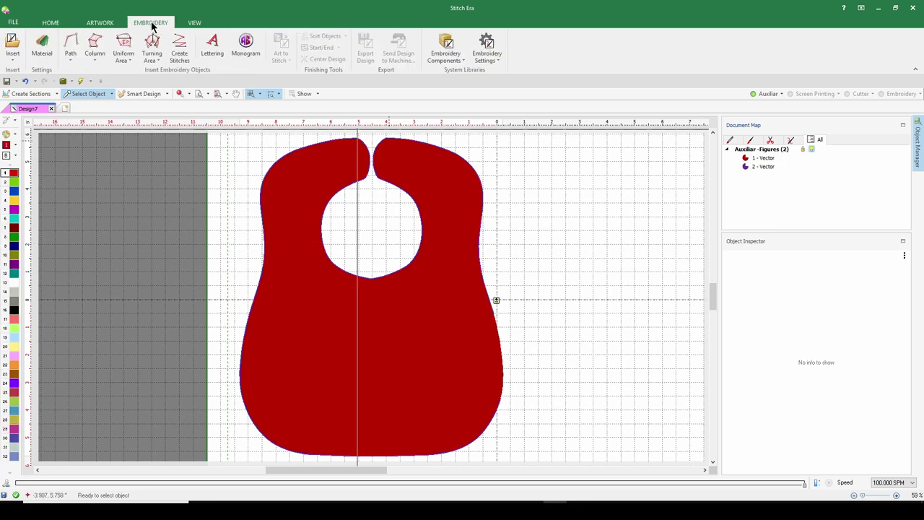
left_click(76, 59)
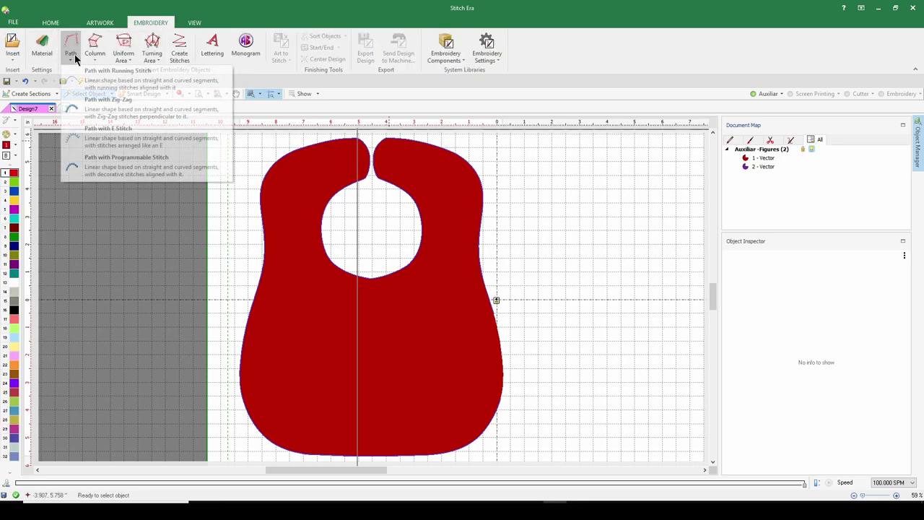
left_click(84, 75)
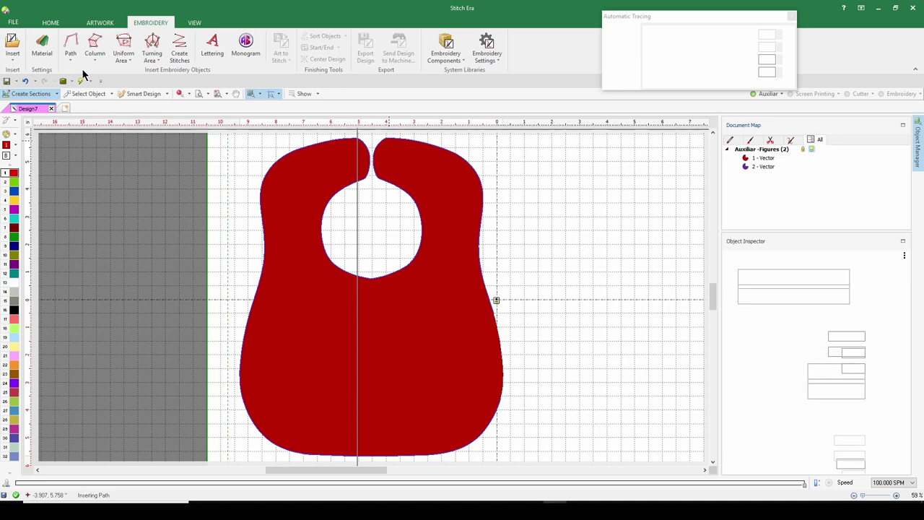
scroll(312, 173, "up", 3)
scroll(311, 173, "up", 3)
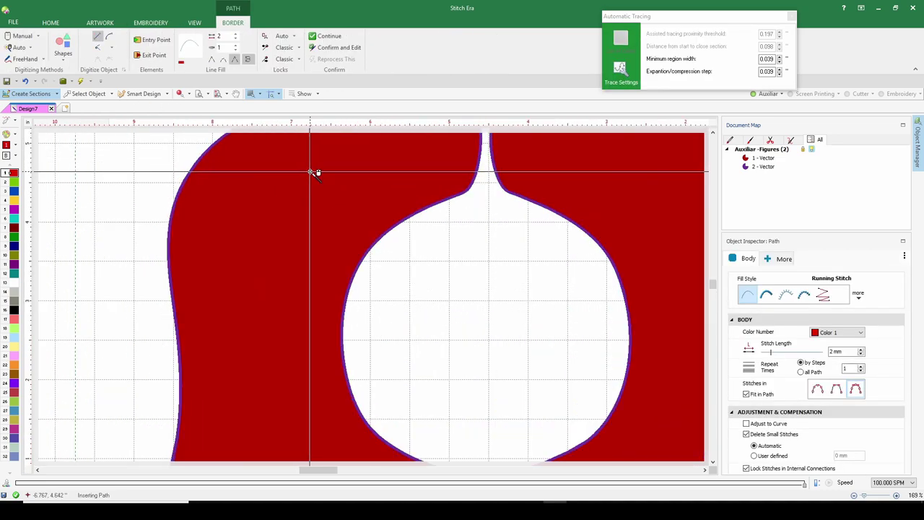
scroll(312, 173, "up", 2)
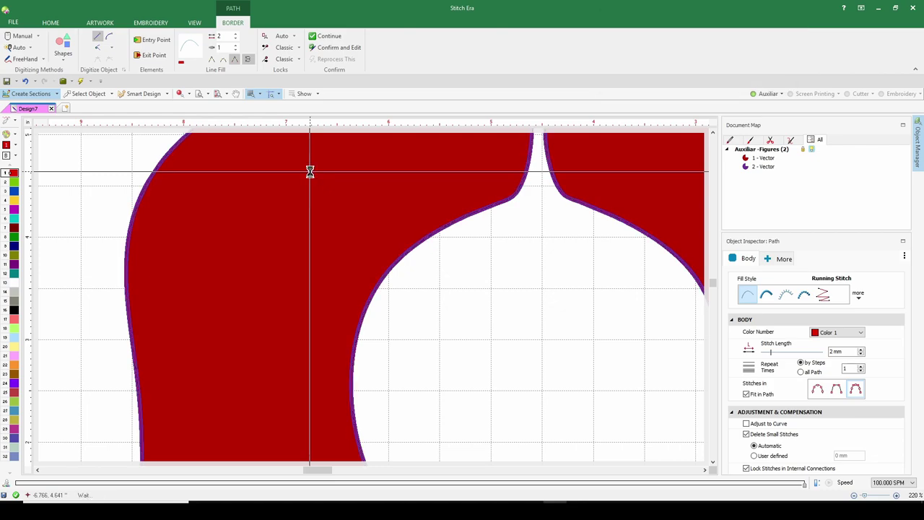
left_click(313, 172)
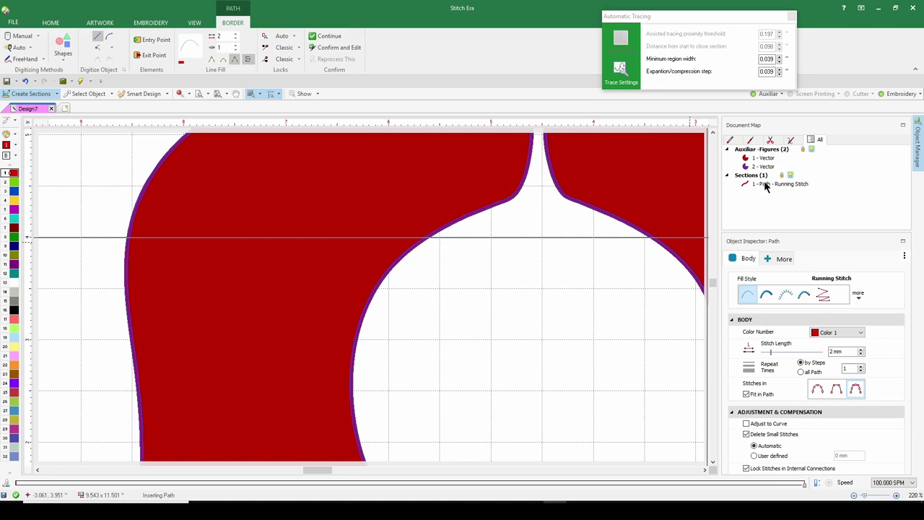
key("Return")
scroll(633, 224, "up", 3)
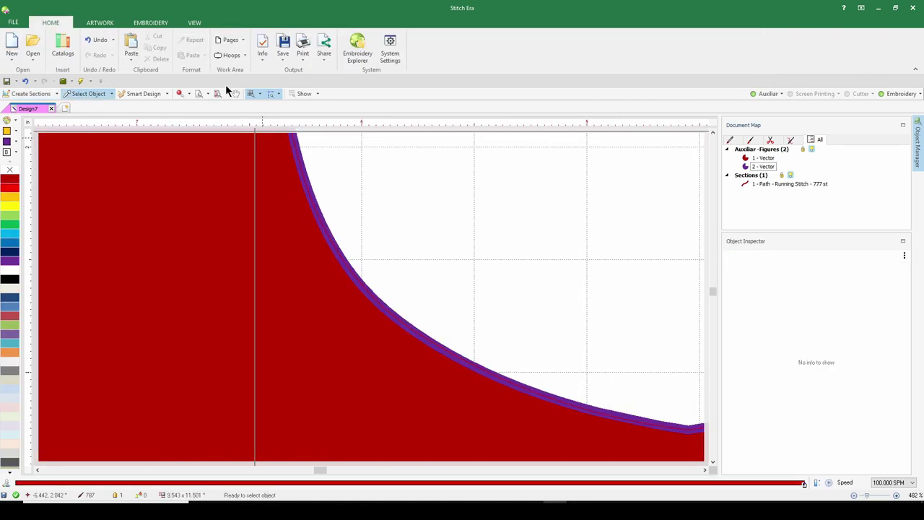
scroll(233, 196, "down", 3)
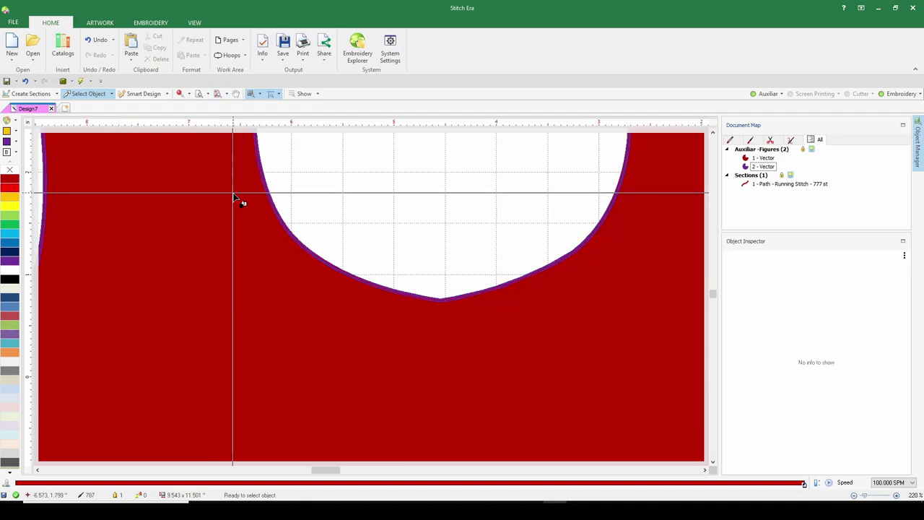
scroll(233, 196, "down", 1)
scroll(233, 196, "up", 2)
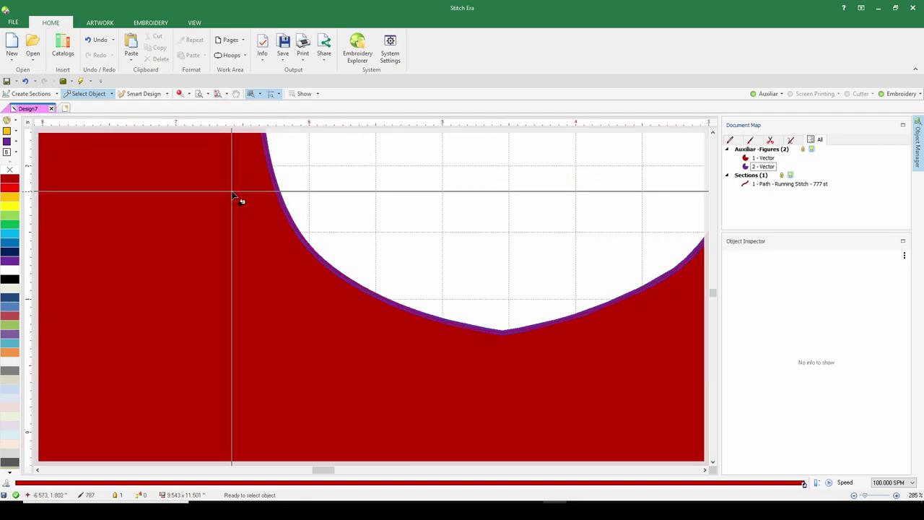
Auto-trace a second running-stitch path along the bib outline's center, giving 1955 stitches.
left_click(150, 23)
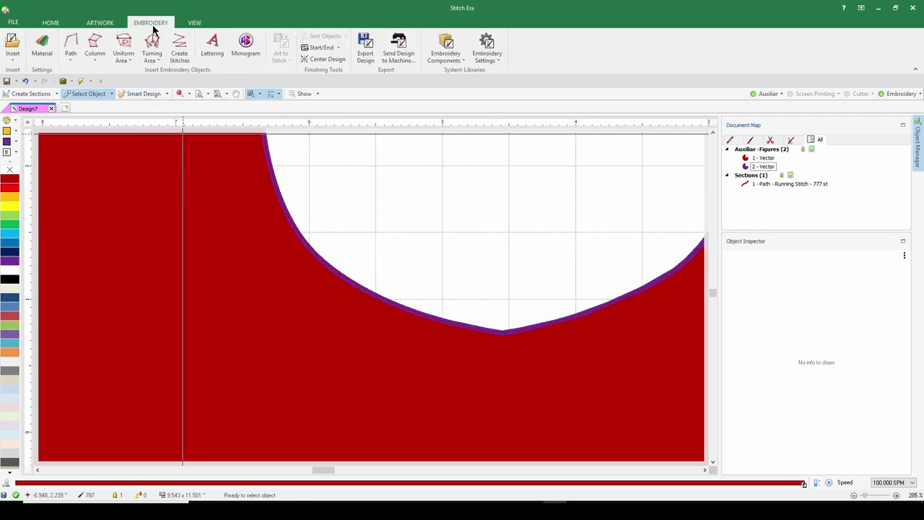
left_click(71, 54)
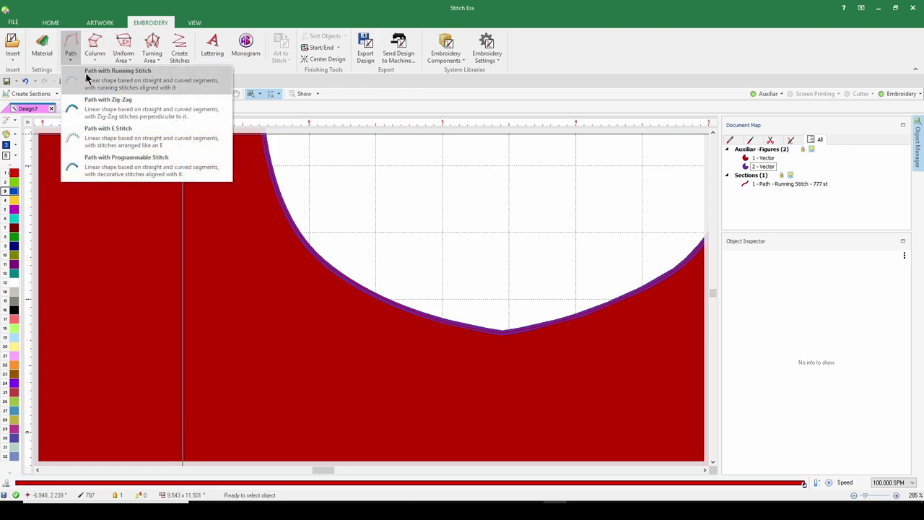
left_click(87, 79)
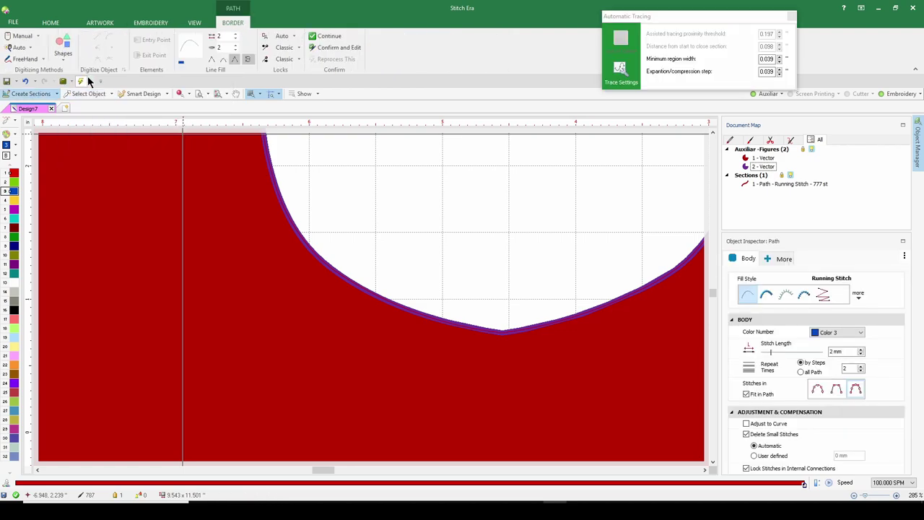
left_click(26, 48)
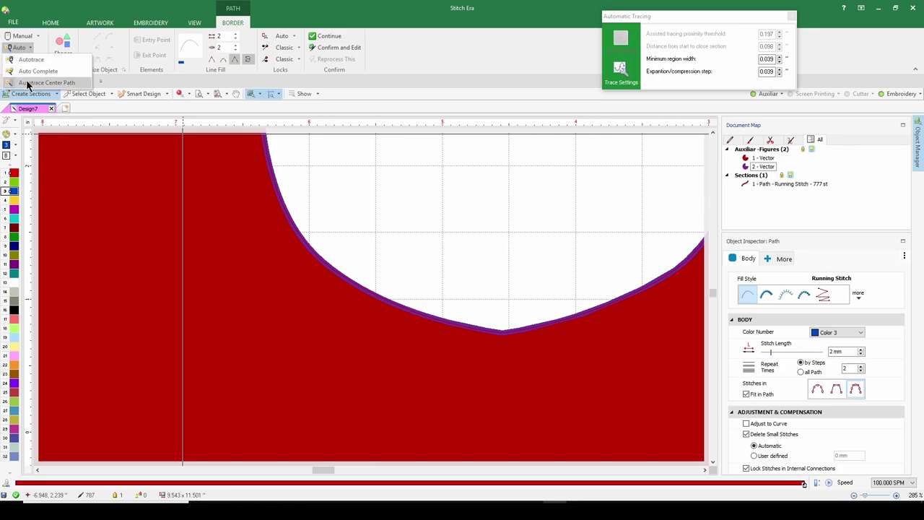
left_click(29, 83)
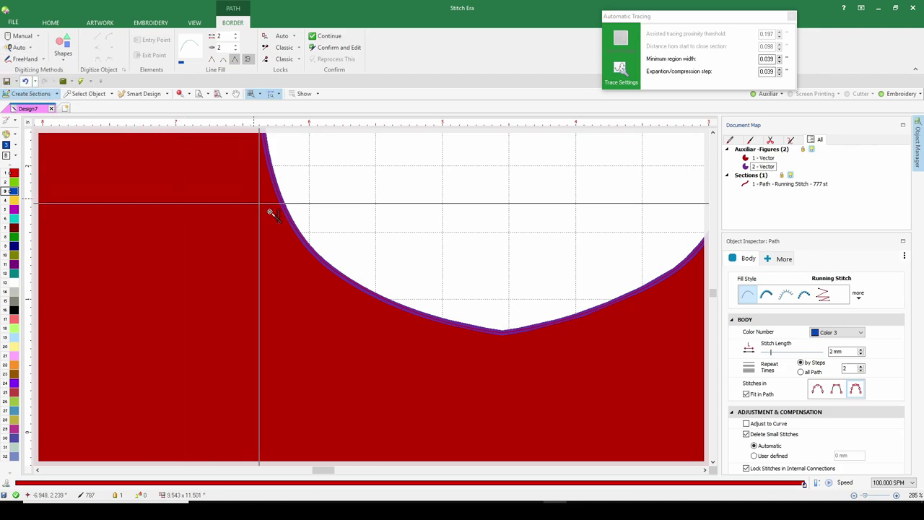
left_click(326, 259)
scroll(328, 264, "up", 10)
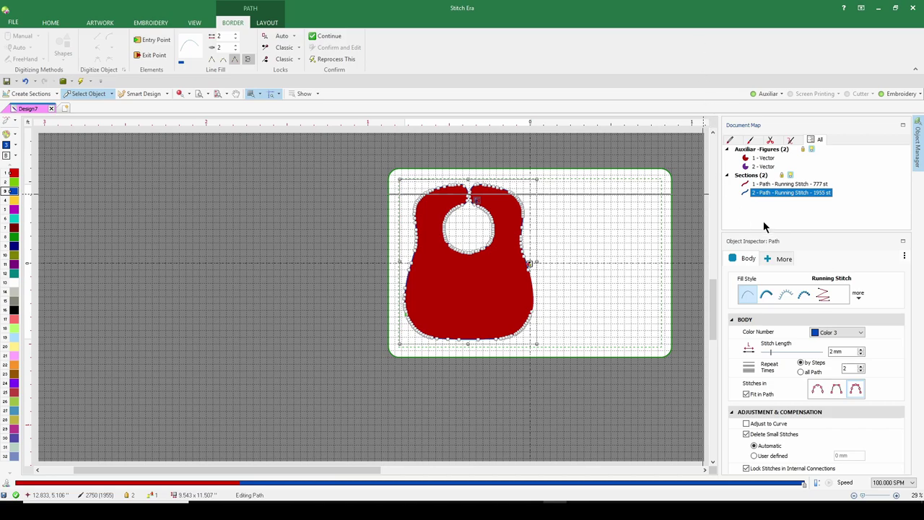
Select the first running-stitch path in the Document Map and bring up the Uniform Area fill types.
scroll(544, 285, "up", 6)
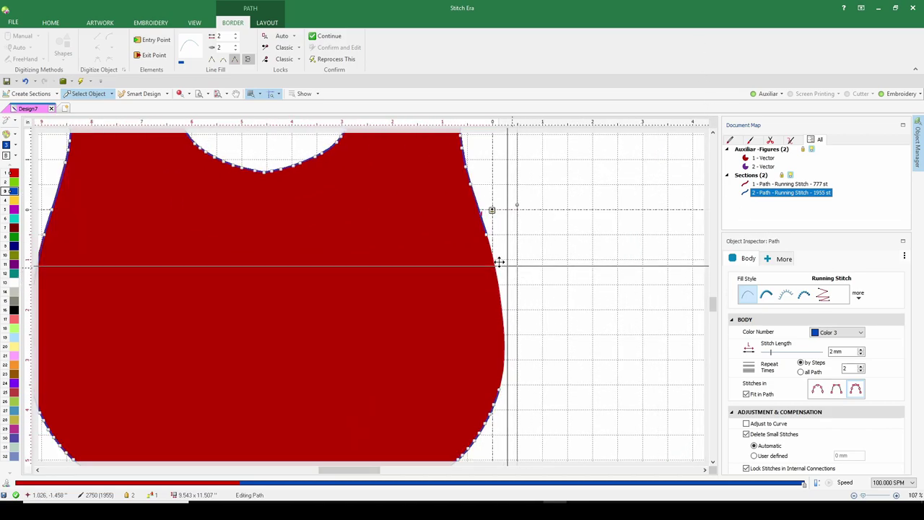
scroll(582, 291, "down", 1)
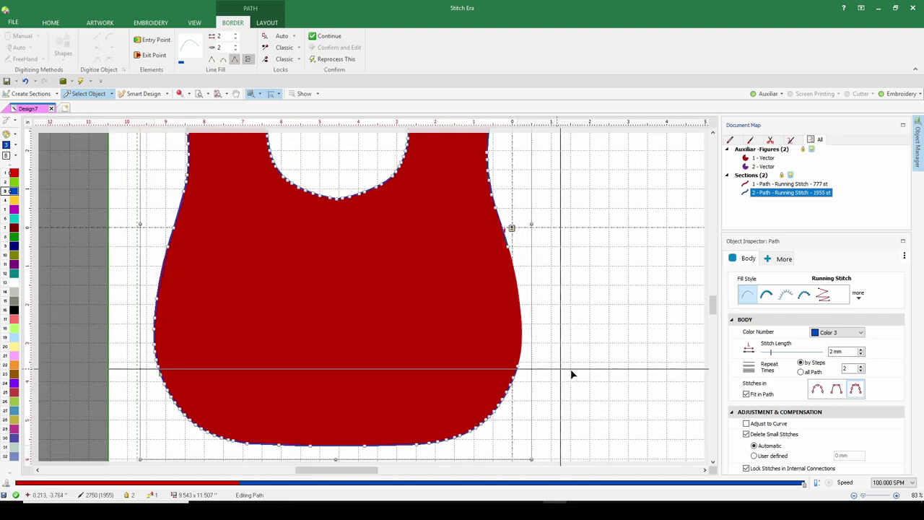
scroll(574, 374, "up", 2)
scroll(550, 336, "down", 4)
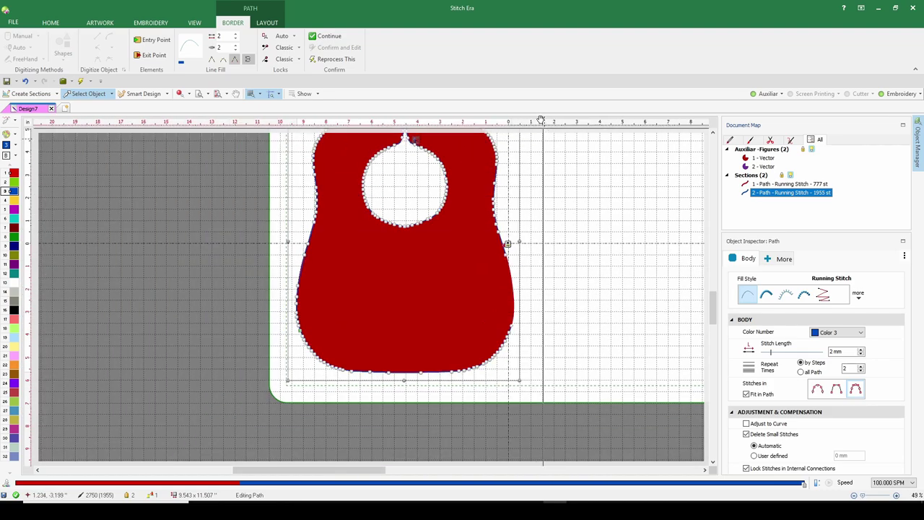
left_click(766, 185)
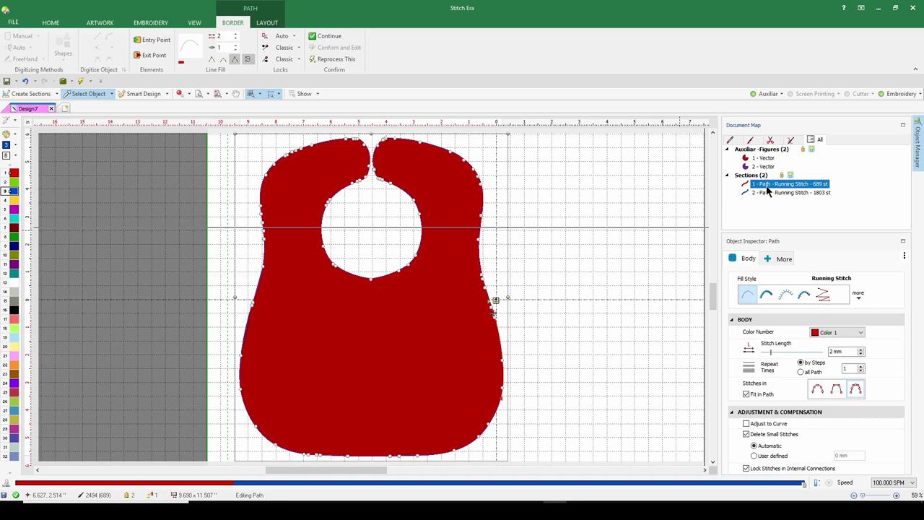
left_click(141, 26)
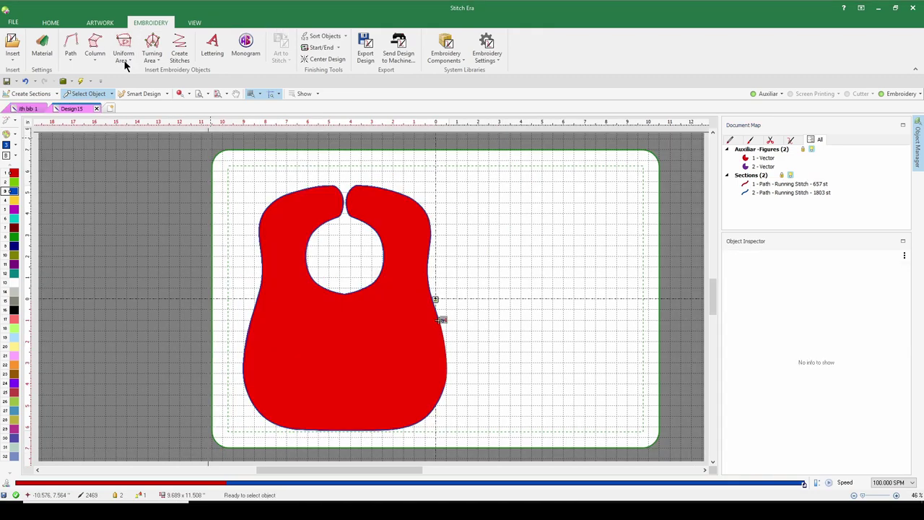
left_click(124, 60)
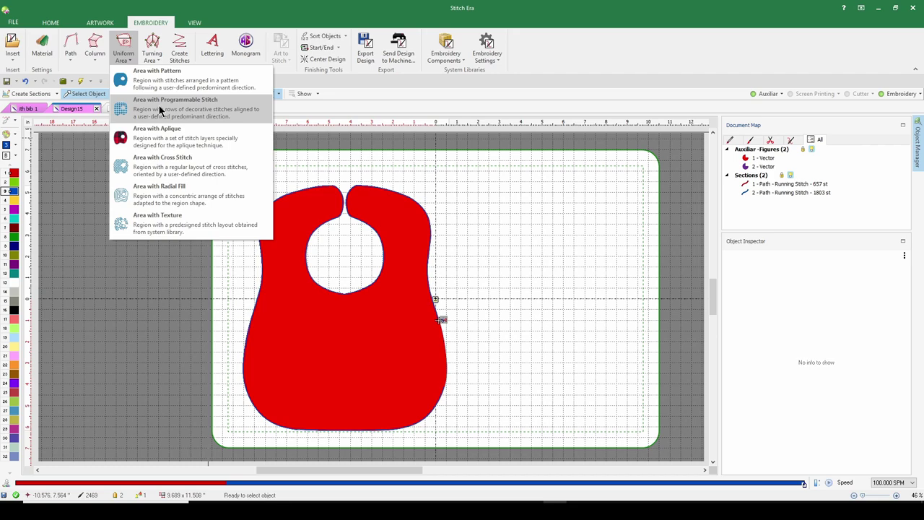
Fill the bib outline with the STX-0001 texture at 5.0 mm scaling.
left_click(172, 228)
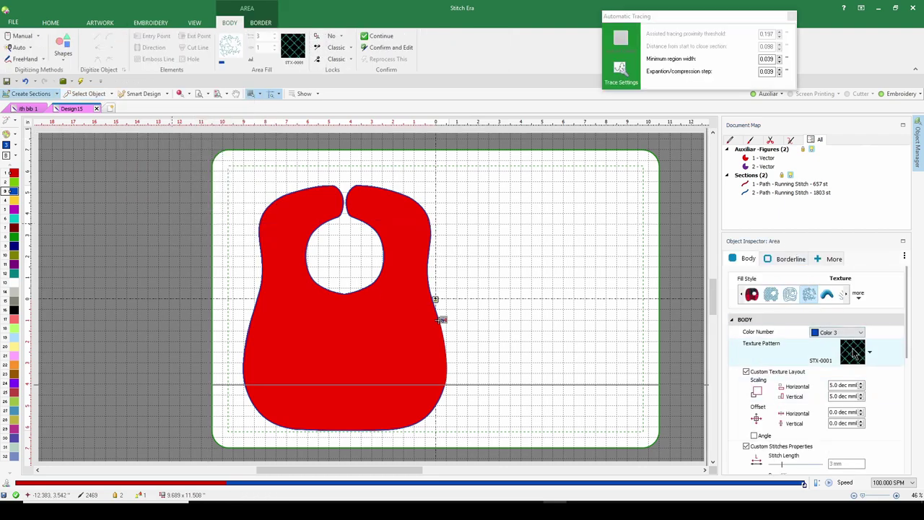
left_click(853, 350)
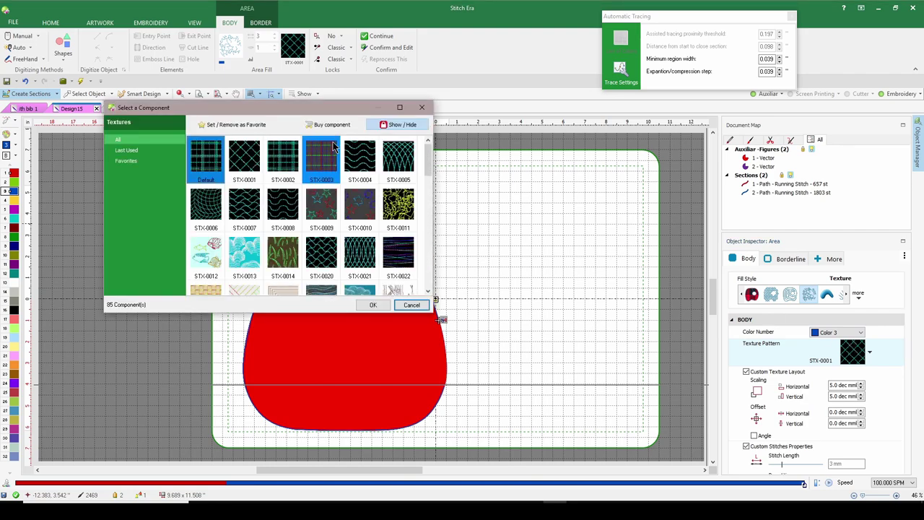
left_click(235, 170)
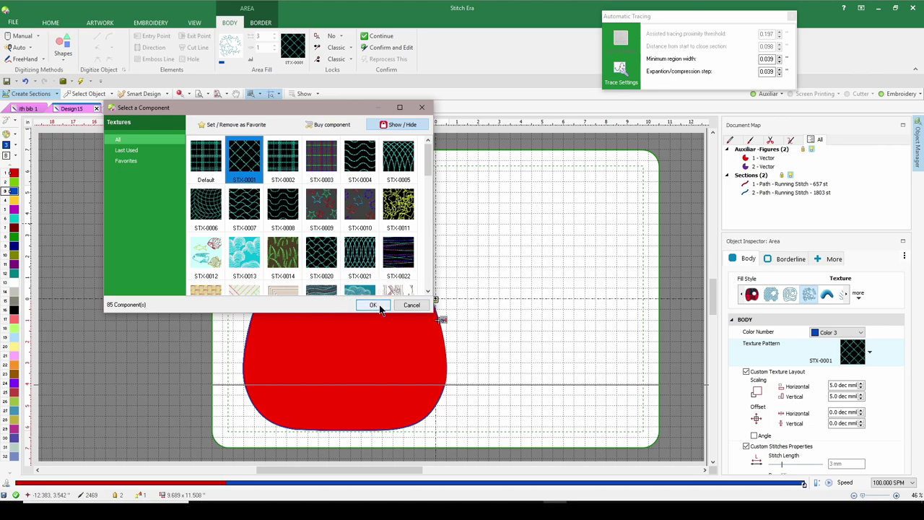
key("Return")
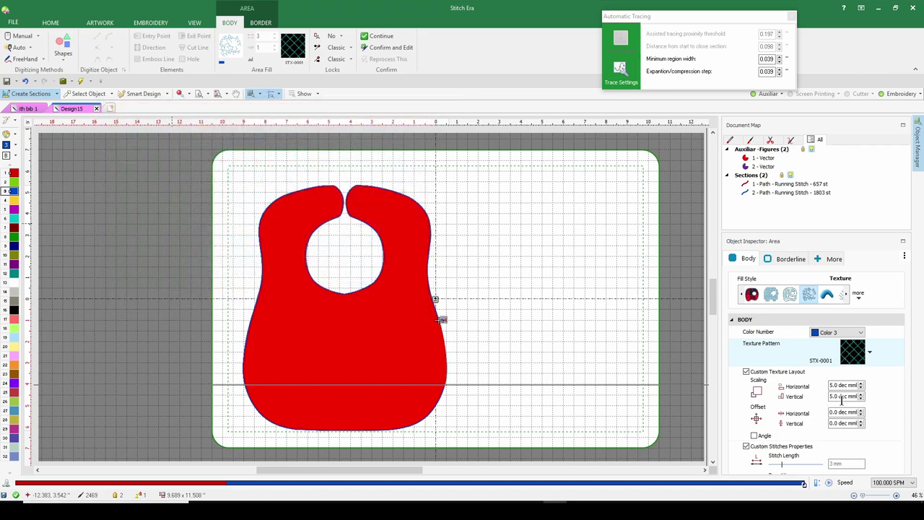
scroll(841, 396, "down", 4)
left_click(838, 385)
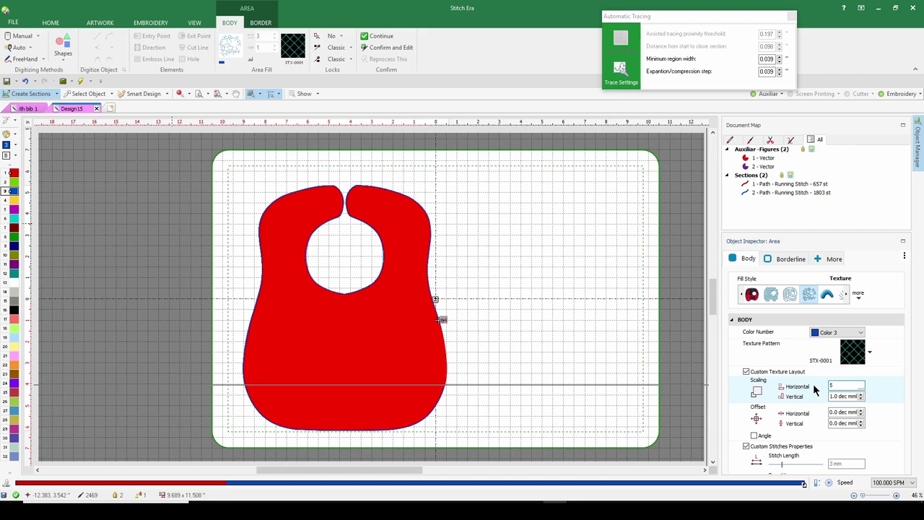
key("Return")
scroll(837, 404, "down", 1)
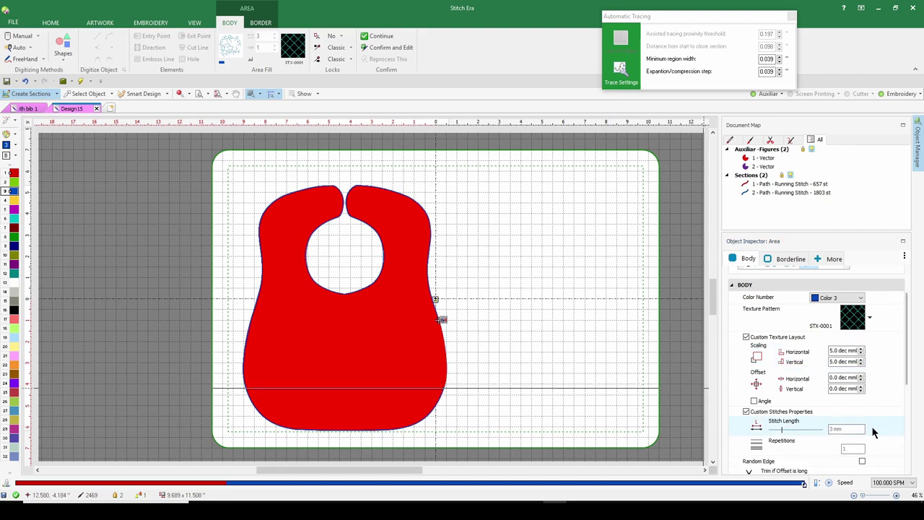
left_click(342, 334)
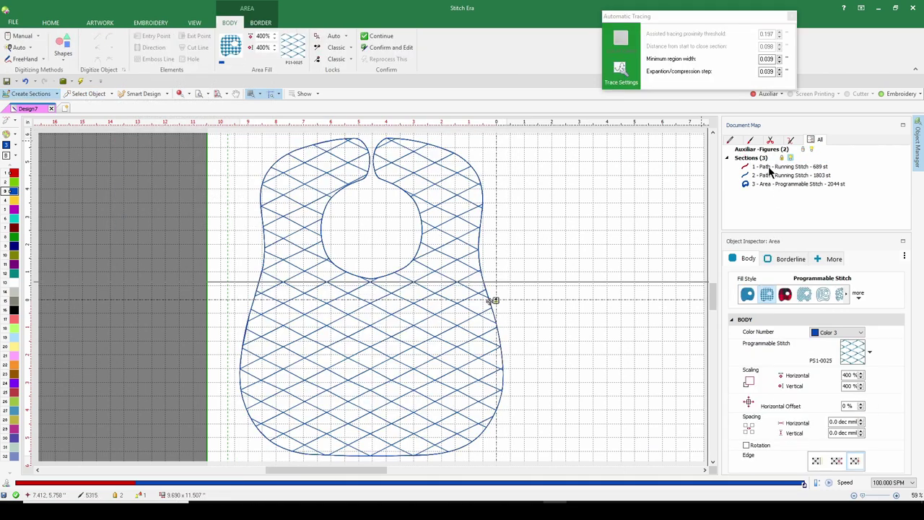
Move the fill area to second in stitch order and select all three bib objects.
left_click(771, 188)
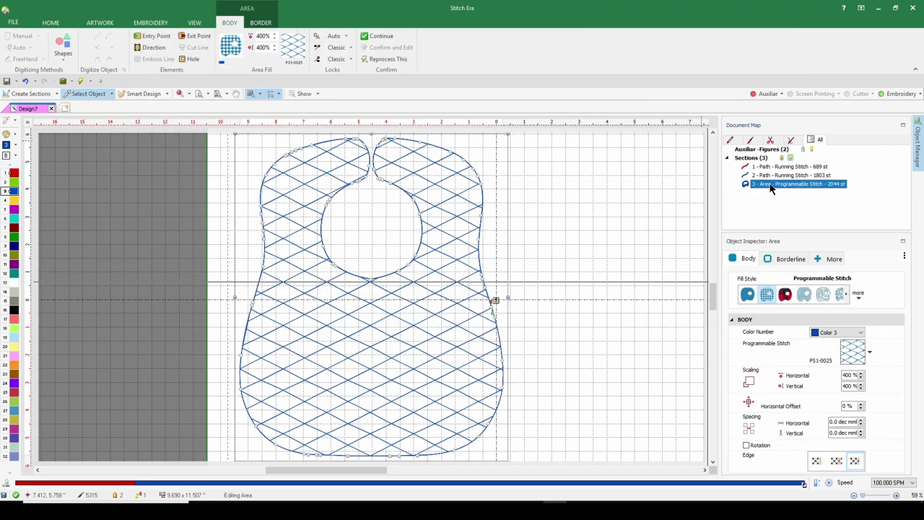
left_click_drag(771, 187, 761, 175)
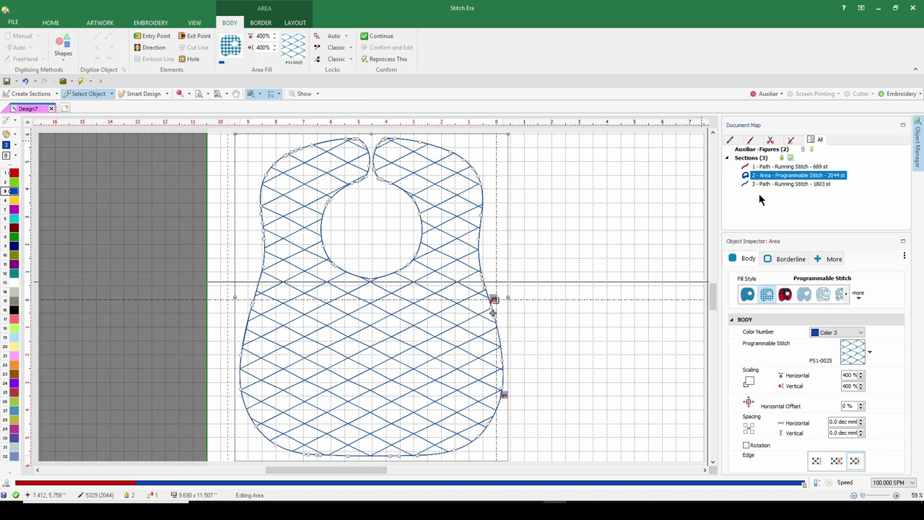
left_click(759, 195)
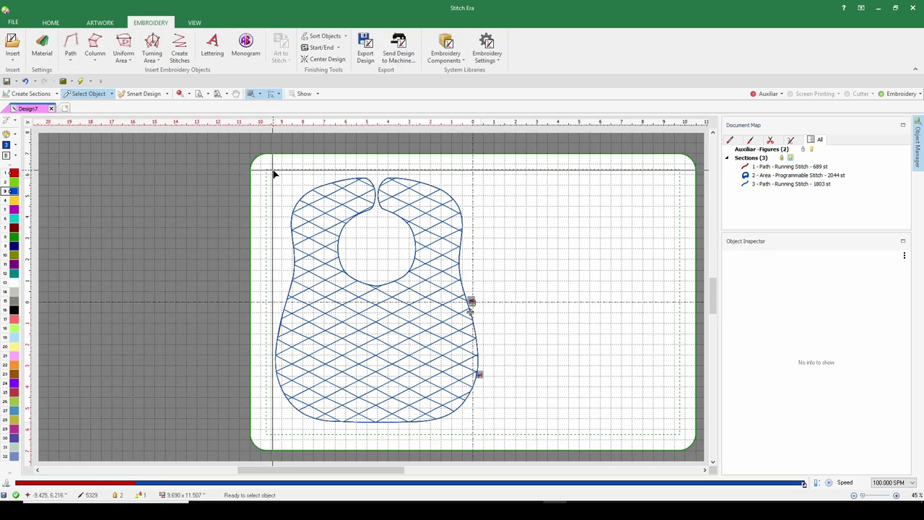
left_click_drag(274, 173, 513, 462)
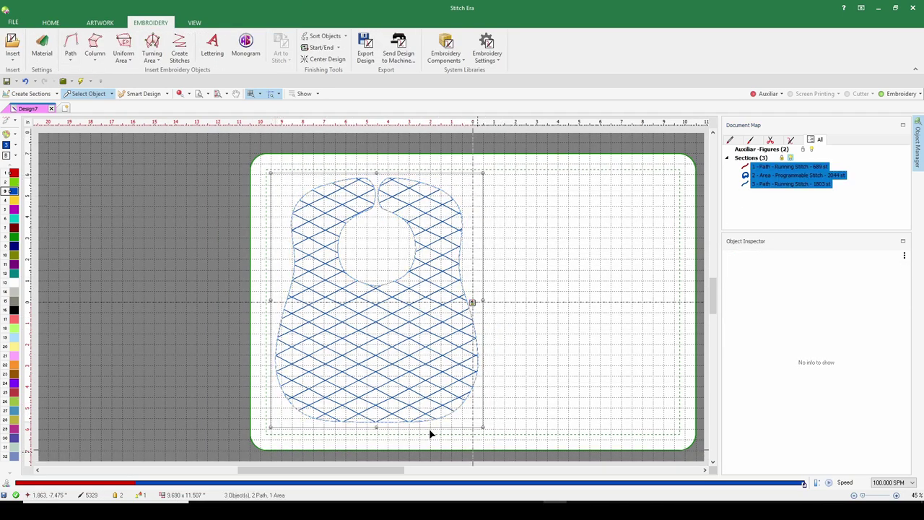
Copy and paste the quilted bib, rotate the copy 180°, and place it in the hoop's right half.
right_click(375, 374)
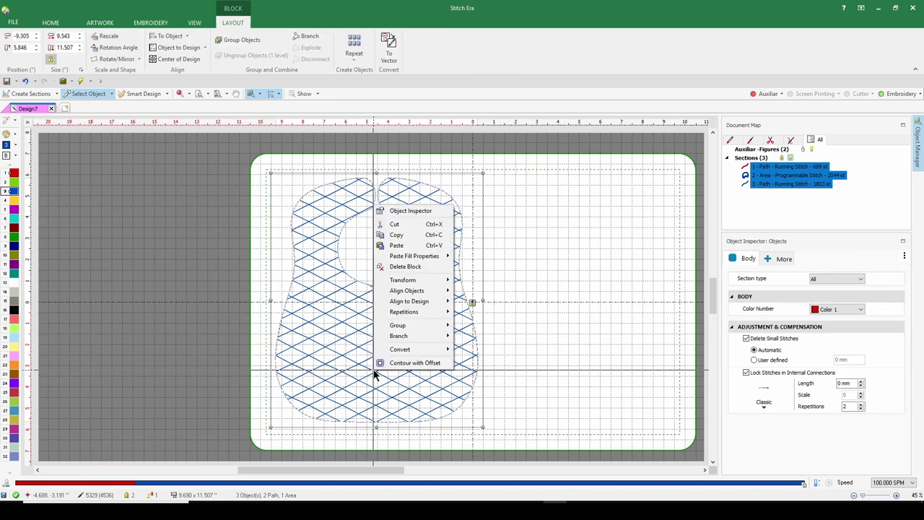
left_click(396, 234)
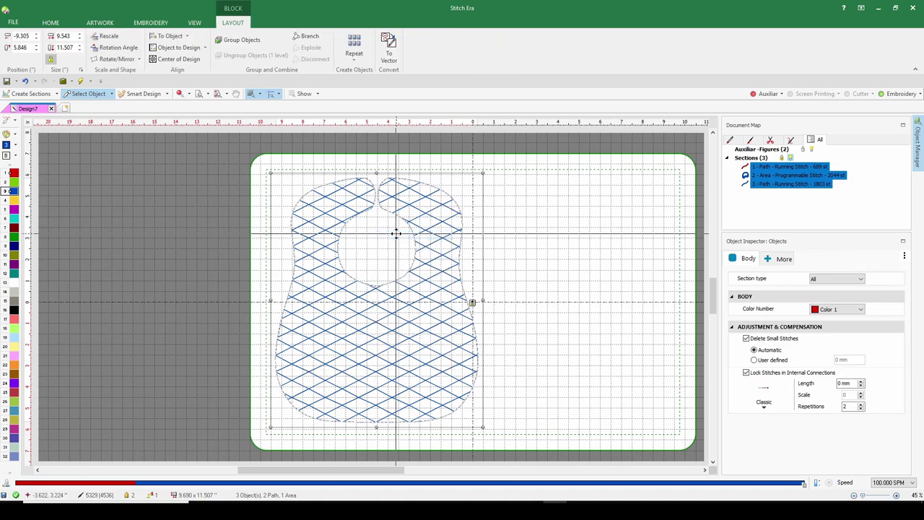
right_click(426, 266)
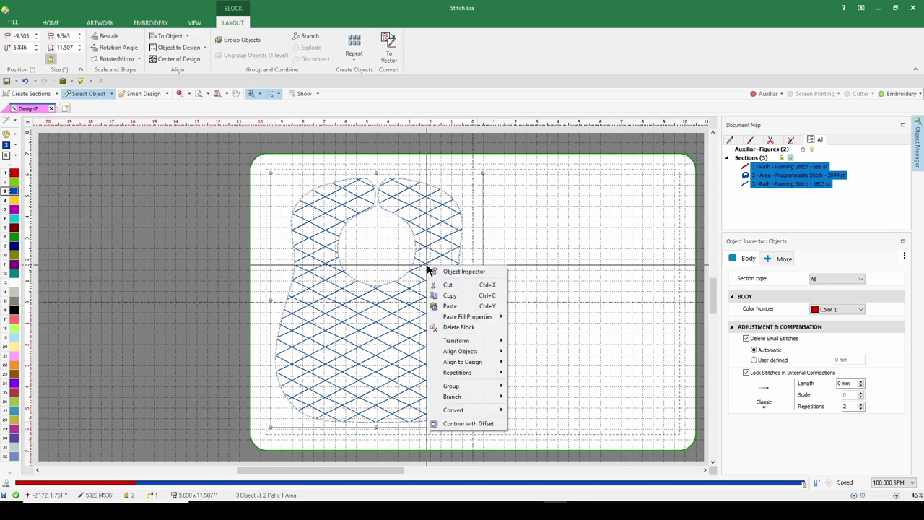
left_click(448, 306)
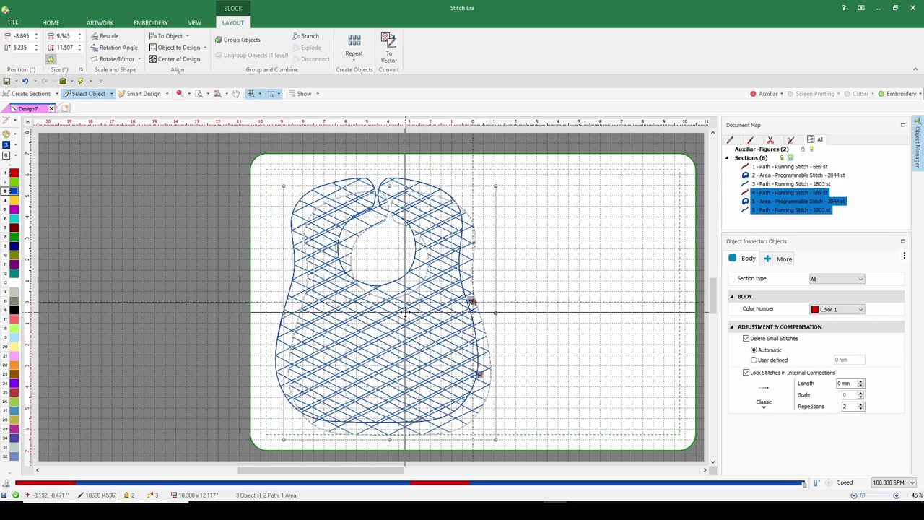
mouse_move(445, 303)
left_mouse_down()
mouse_move(435, 312)
mouse_move(548, 326)
mouse_move(596, 305)
left_mouse_up()
left_click(127, 60)
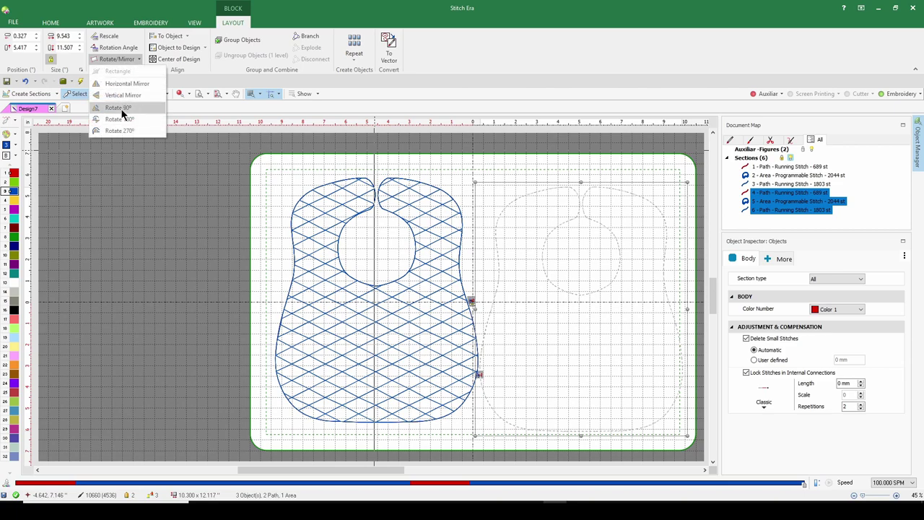
left_click(120, 119)
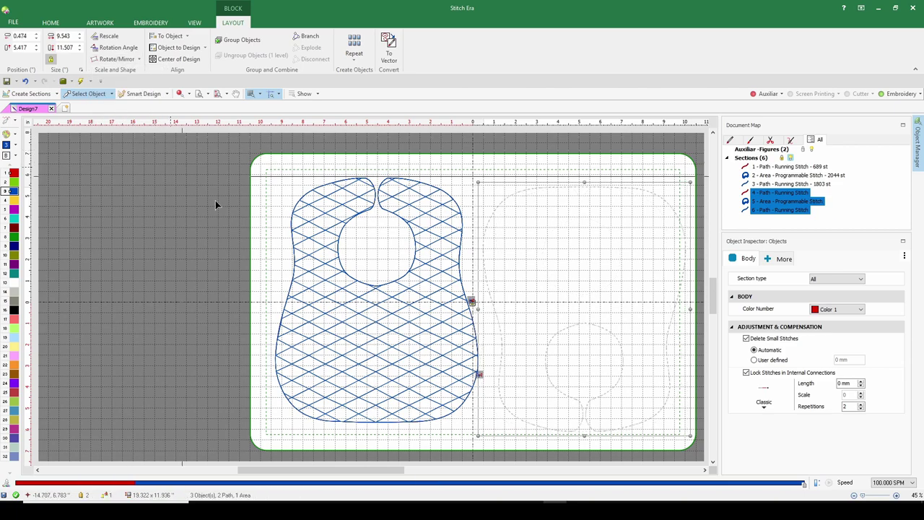
left_click_drag(573, 266, 566, 257)
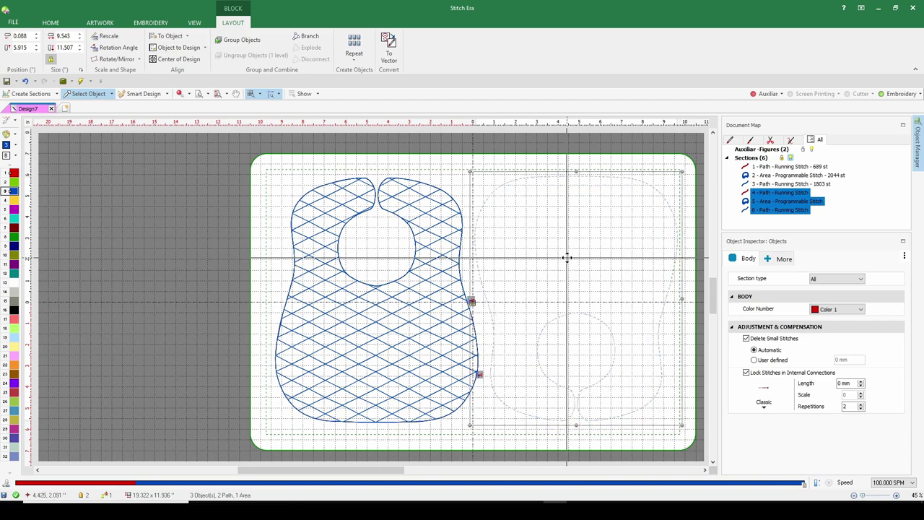
left_click(245, 297)
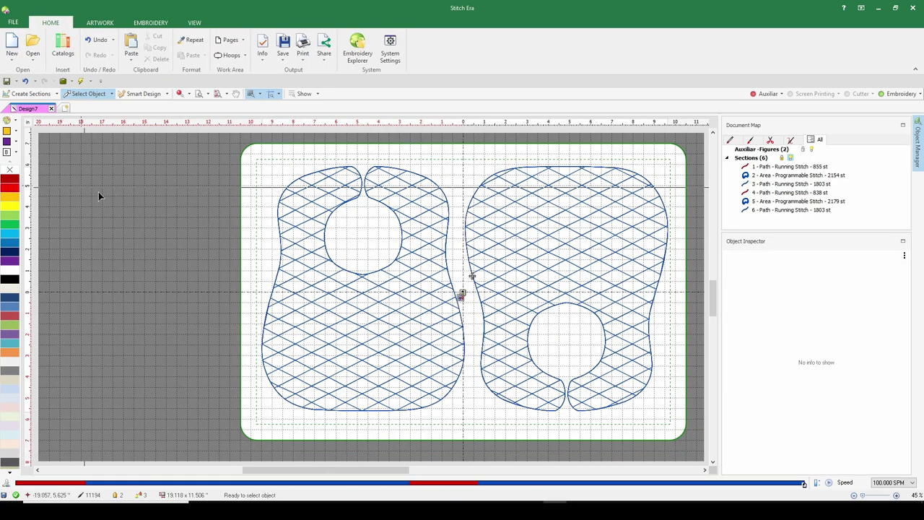
Place the catalog phrase 'Someone tell my parents I'm the BOSS' onto the left bib.
left_click(62, 107)
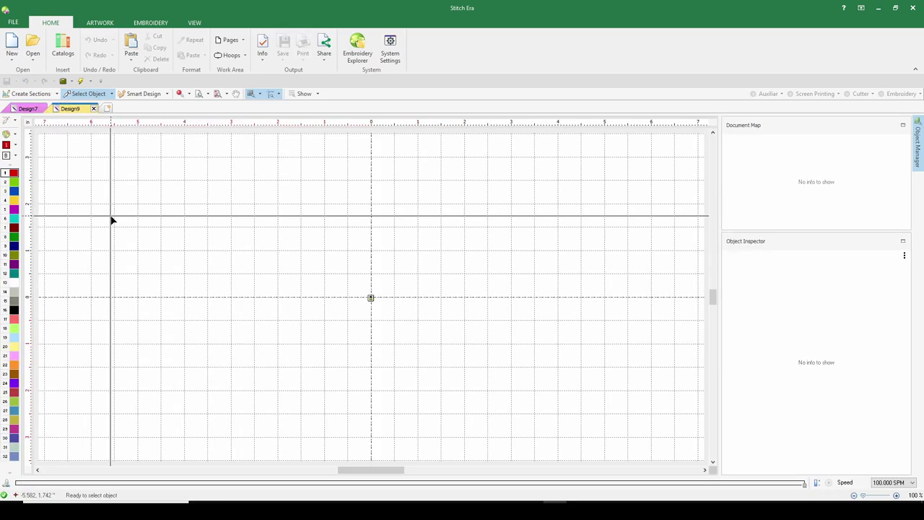
left_click(27, 108)
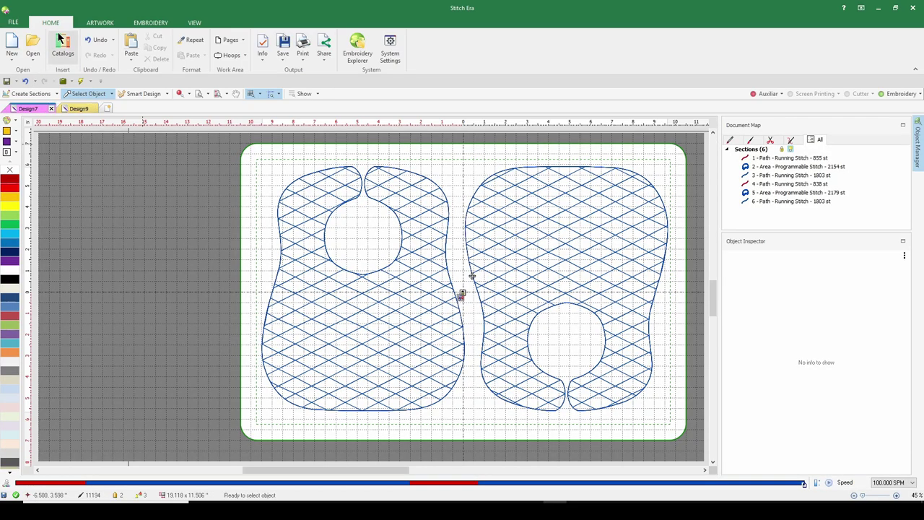
left_click(52, 23)
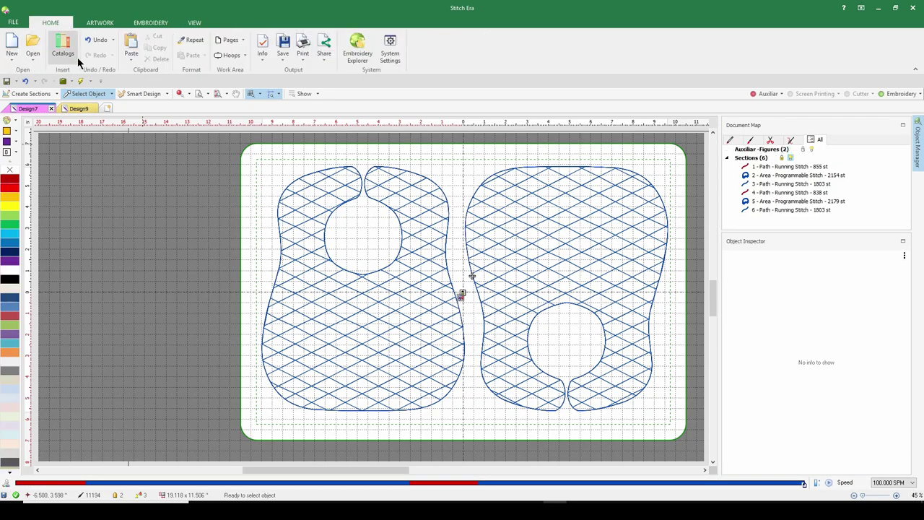
left_click(63, 49)
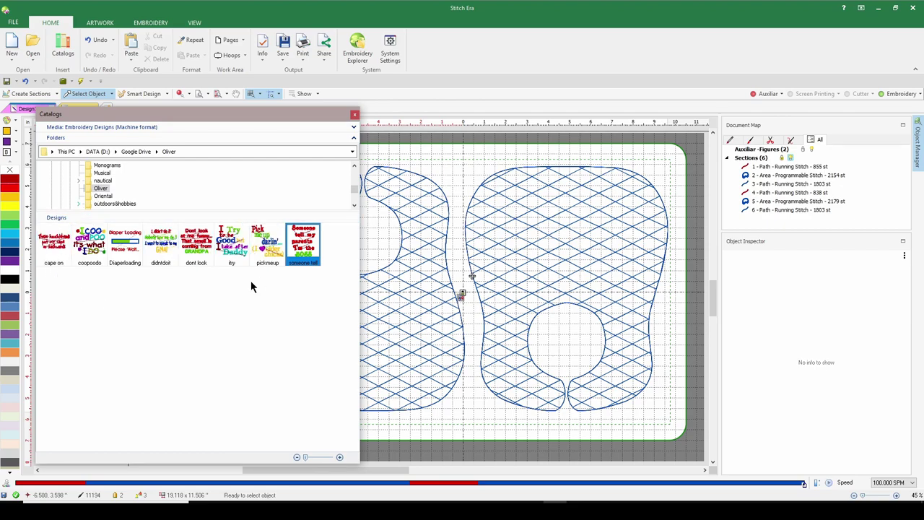
mouse_move(50, 251)
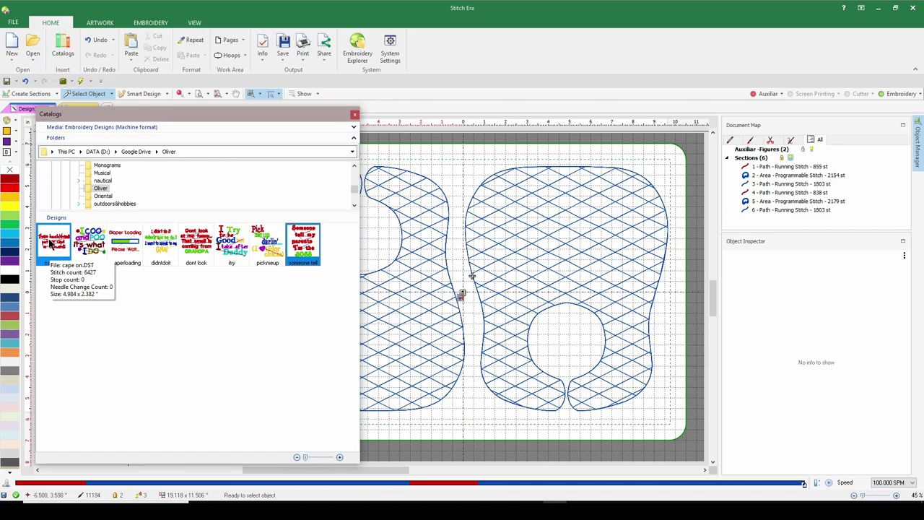
left_click(50, 244)
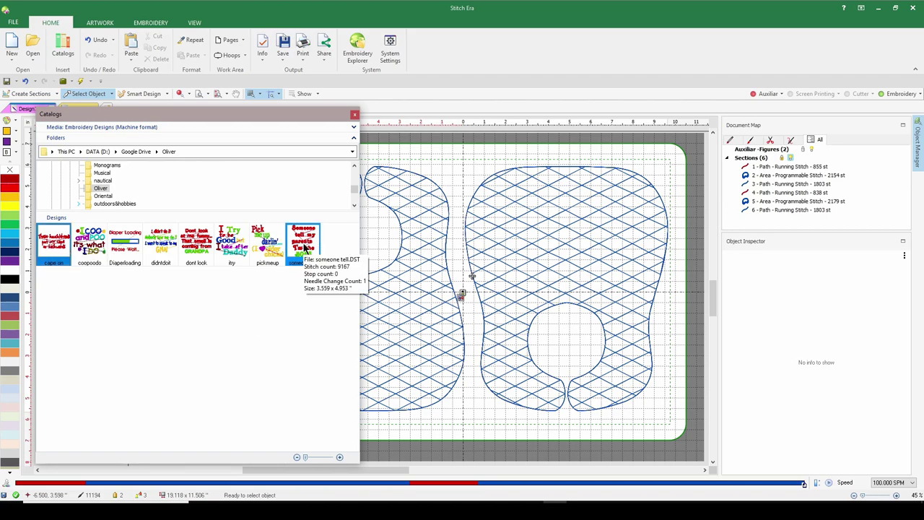
left_click_drag(303, 242, 421, 350)
key("Return")
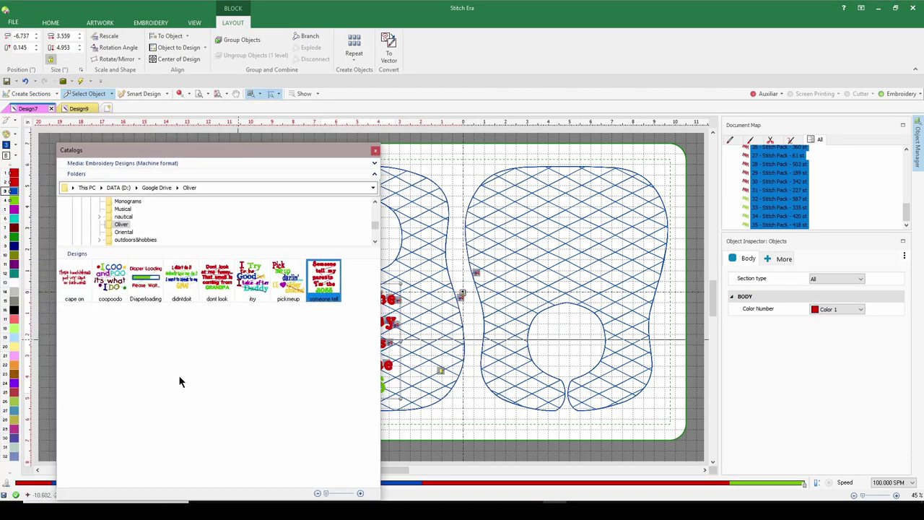
Place the Diaper Loading design on the right bib, flip it upside down, and close Catalogs.
left_click_drag(145, 280, 563, 259)
key("Return")
left_click(126, 59)
left_click(378, 207)
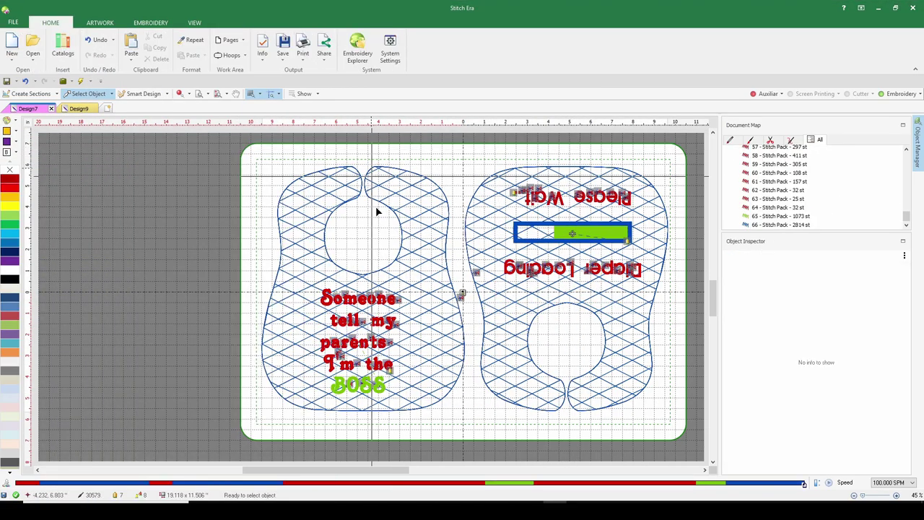
scroll(879, 209, "up", 15)
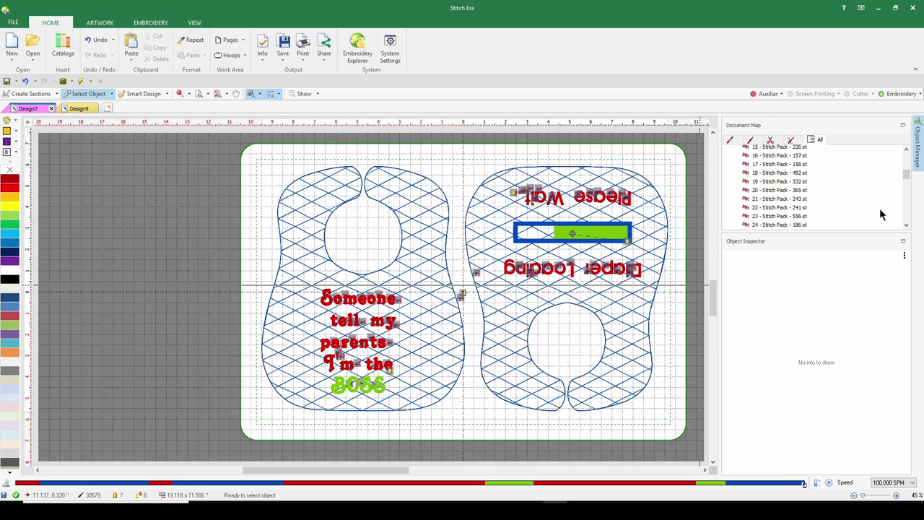
Drag the bib outline paths' end points toward the centre seam.
left_click(789, 166)
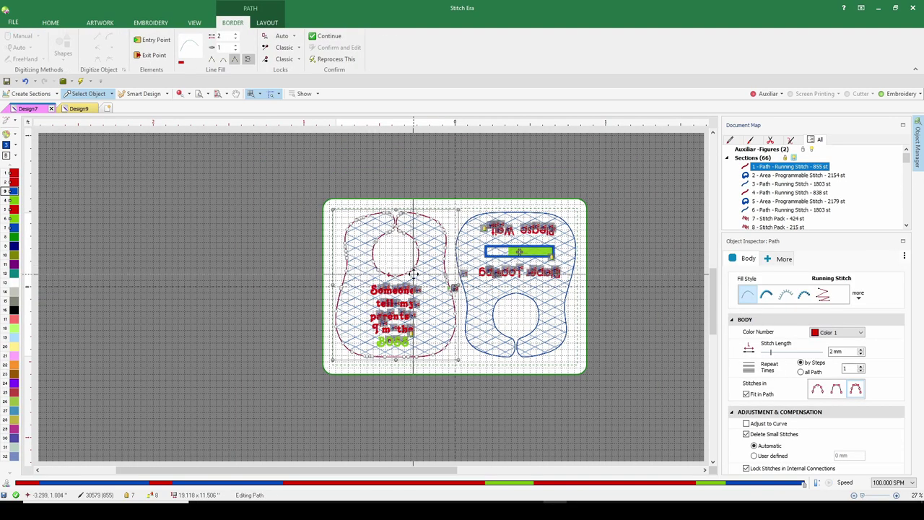
left_click_drag(405, 280, 455, 289)
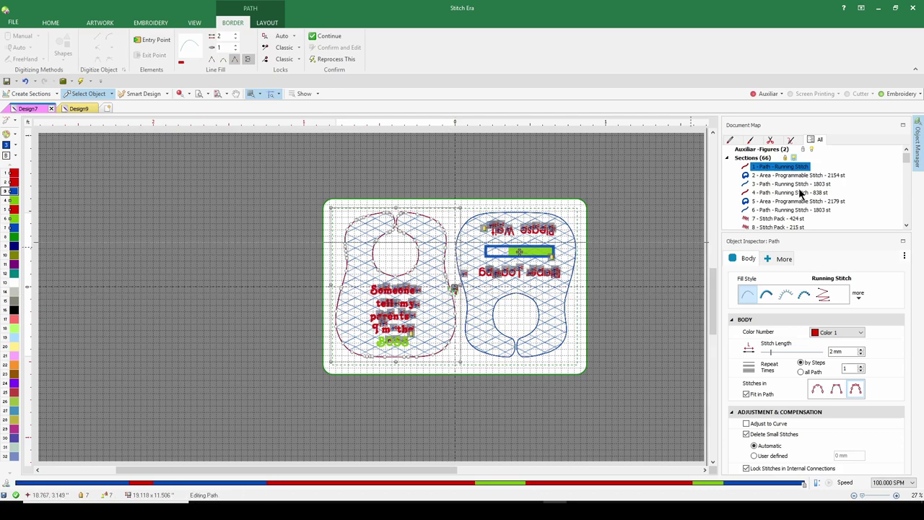
left_click(782, 193)
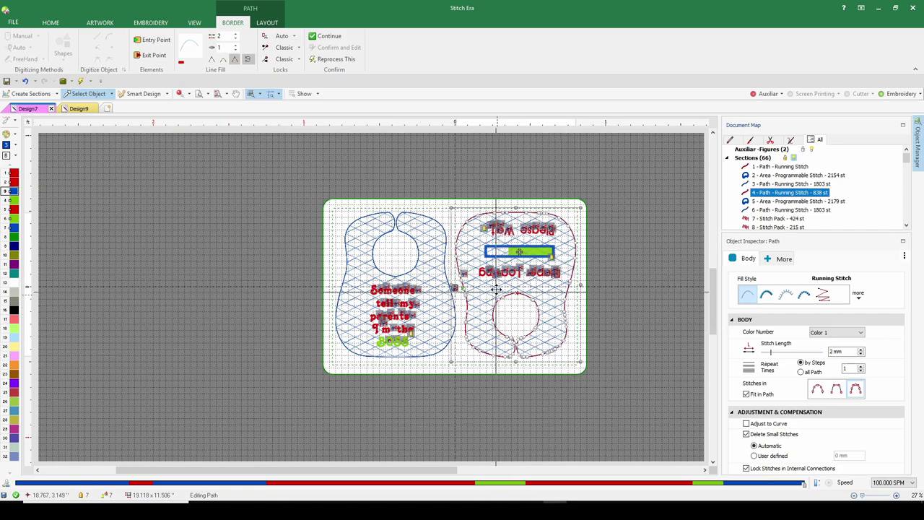
scroll(548, 298, "up", 3)
key("Escape")
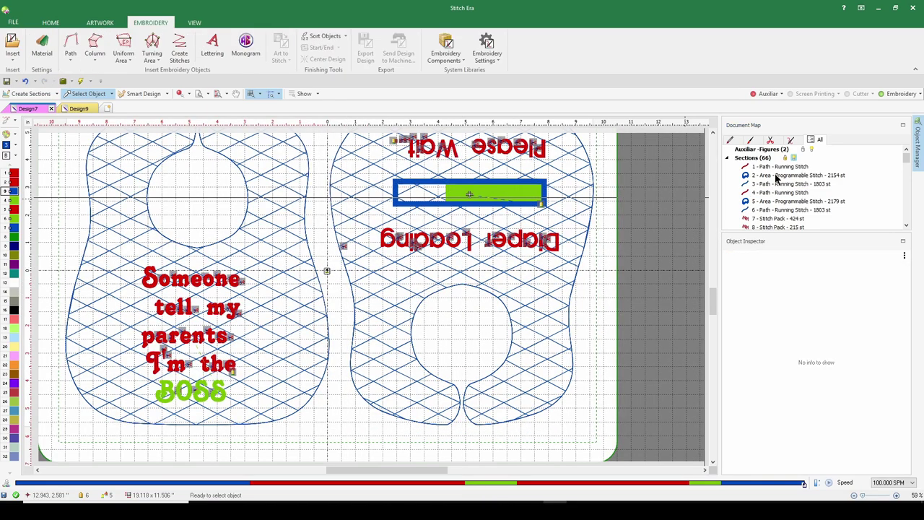
Shift the crosshatch fills' start points along the top outline and apply the new entry/exit points.
left_click(786, 175)
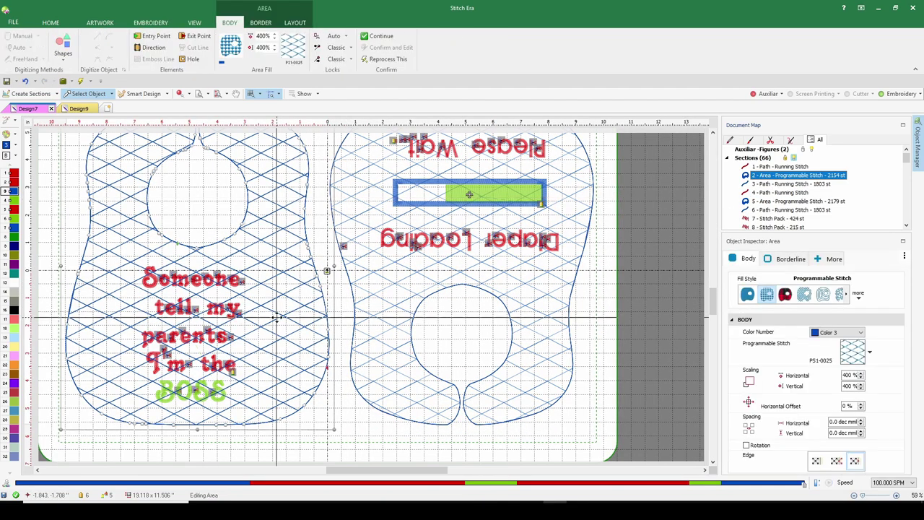
scroll(277, 317, "down", 1)
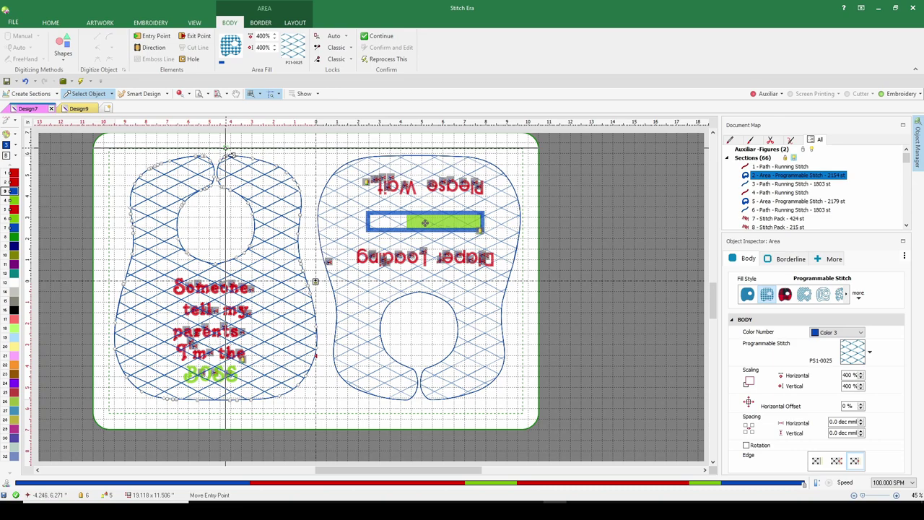
left_click_drag(221, 156, 235, 155)
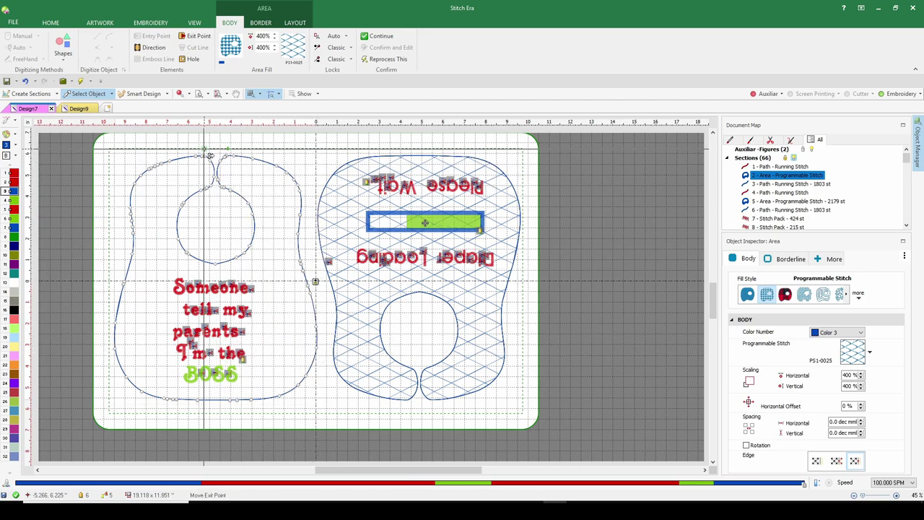
left_click(426, 301)
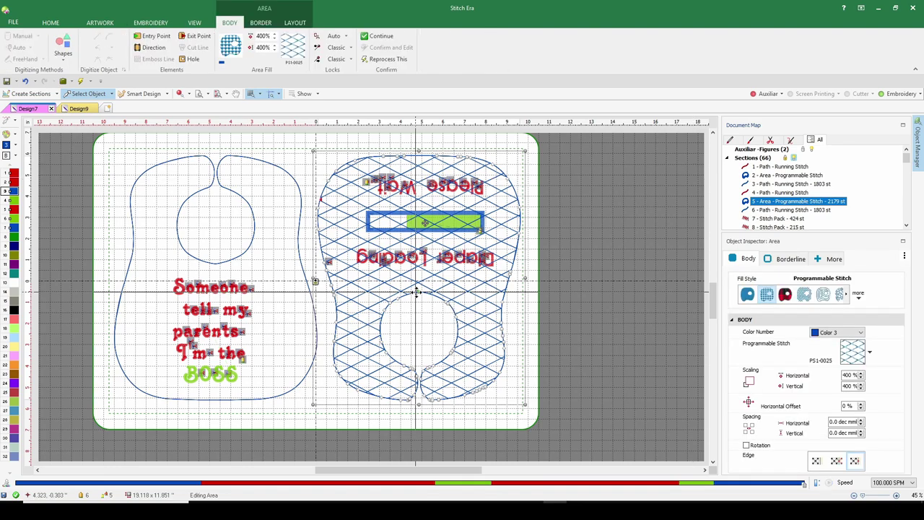
key("Escape")
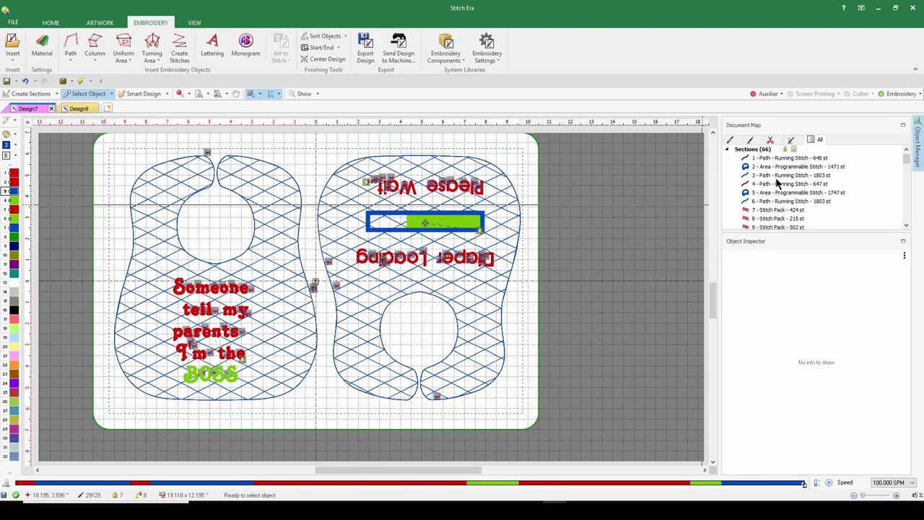
Move the right bib's 647-stitch outline path to second in the stitch order.
scroll(777, 177, "down", 6)
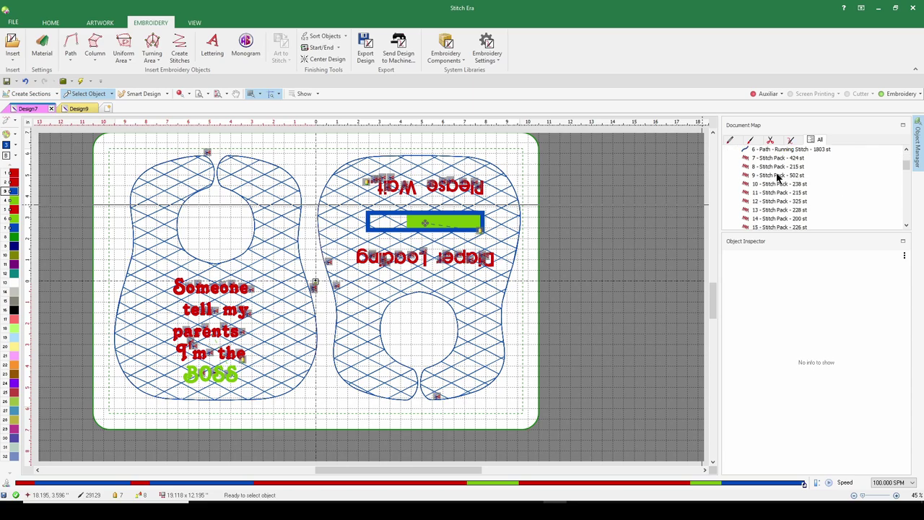
scroll(777, 177, "up", 6)
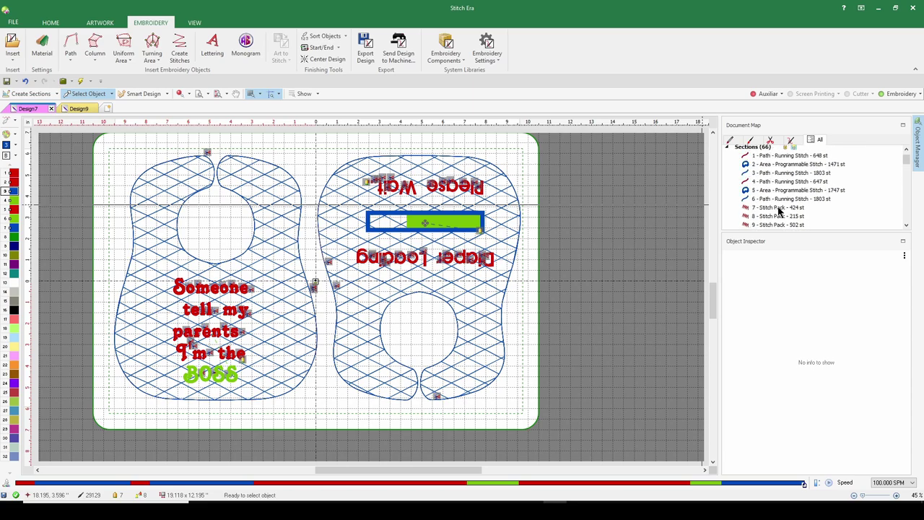
left_click(778, 198)
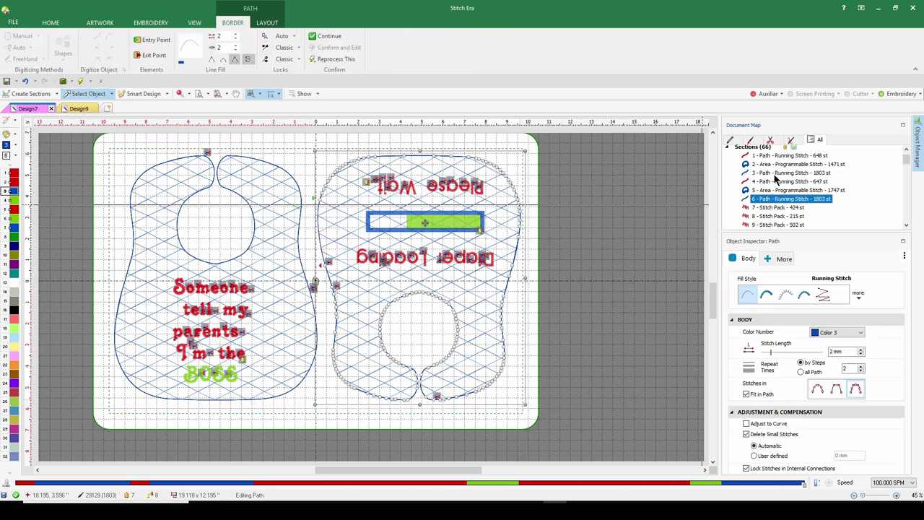
left_click(776, 179, "ctrl")
scroll(777, 231, "down", 15)
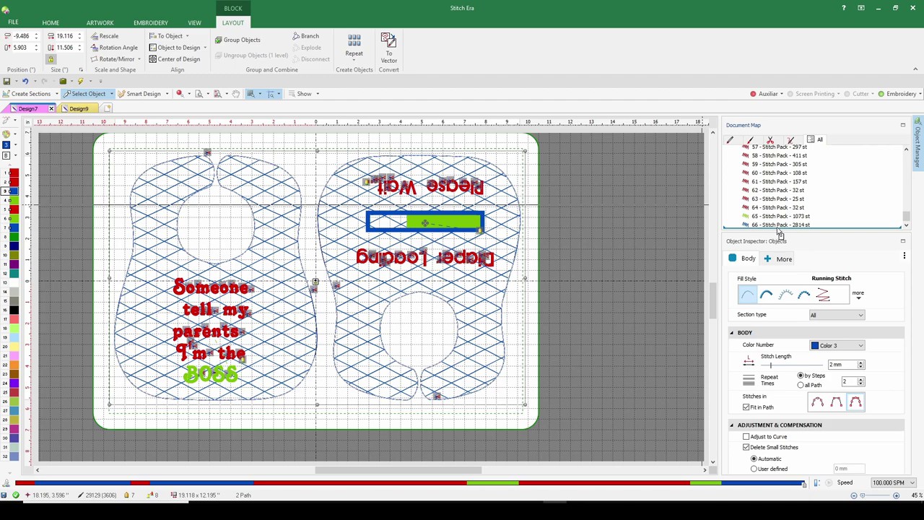
scroll(777, 209, "up", 15)
left_click(772, 185)
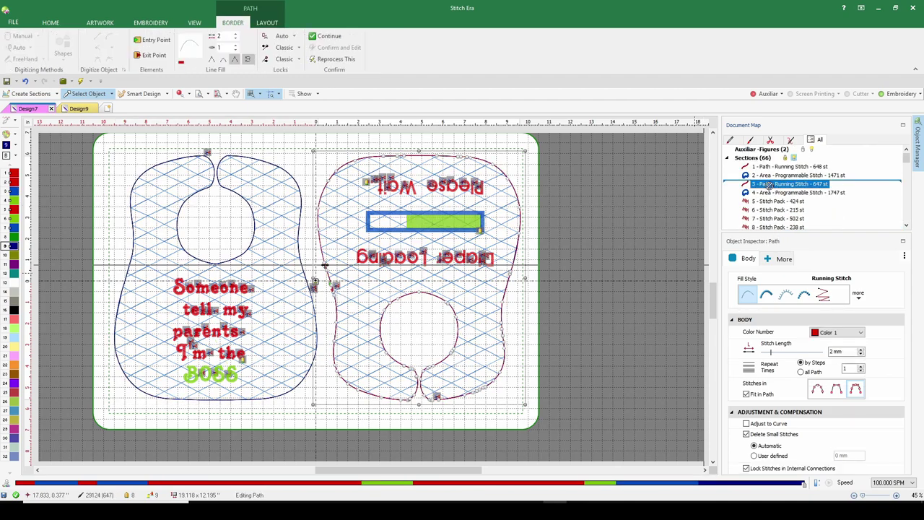
left_click_drag(770, 186, 758, 179)
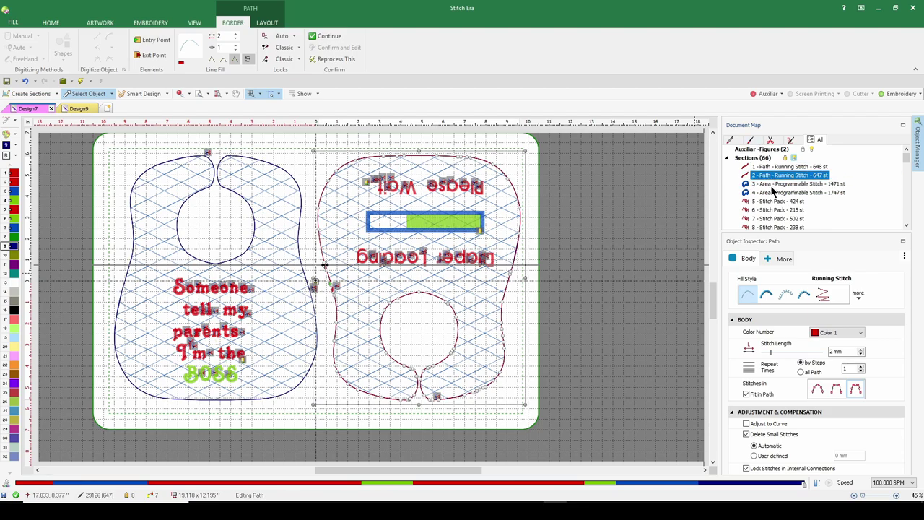
Move the right bib's 1747-stitch fill ahead of the 1471-stitch fill.
left_click(771, 184)
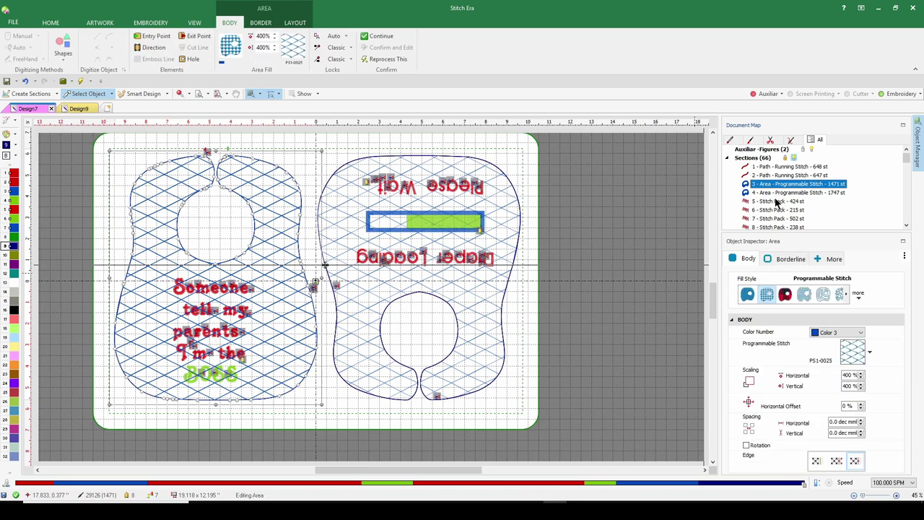
left_click(774, 193)
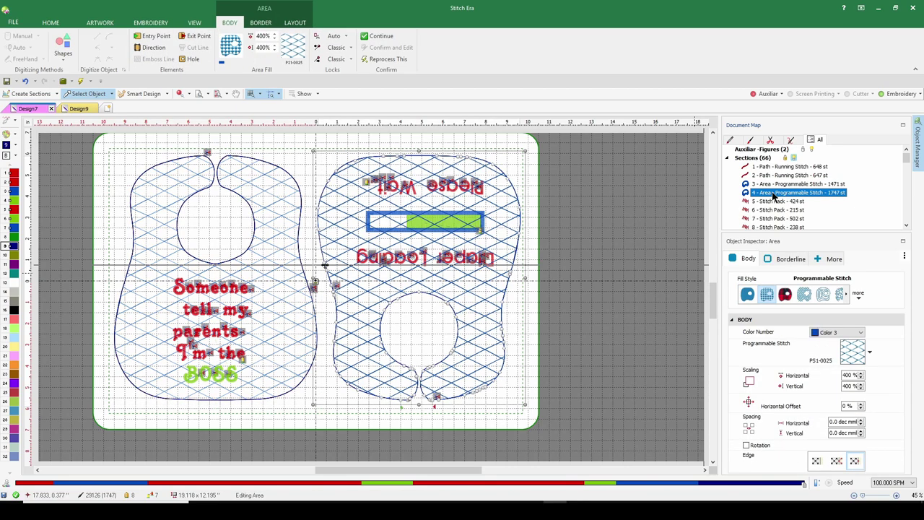
left_click_drag(773, 195, 771, 183)
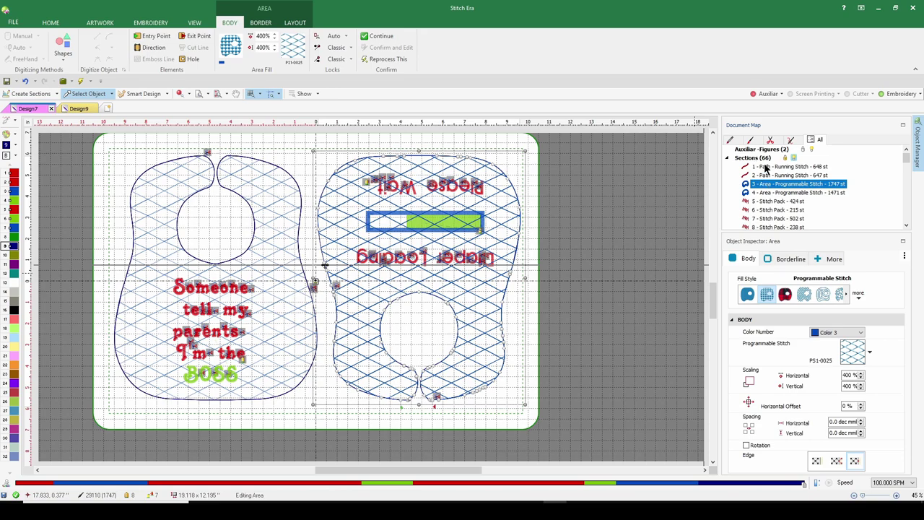
Verify the order: both outlines, both fills, the lettering, then the final 1803-stitch outlines.
left_click(766, 168)
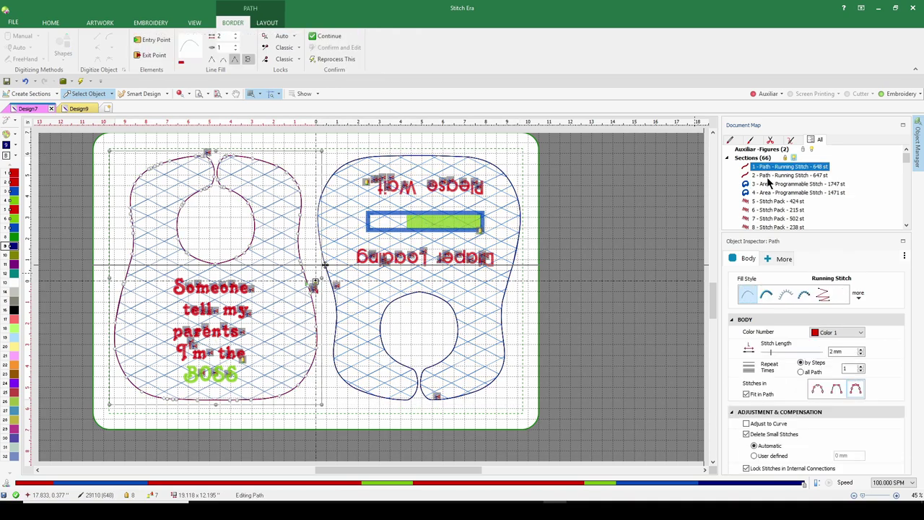
left_click(767, 176)
left_click(766, 192)
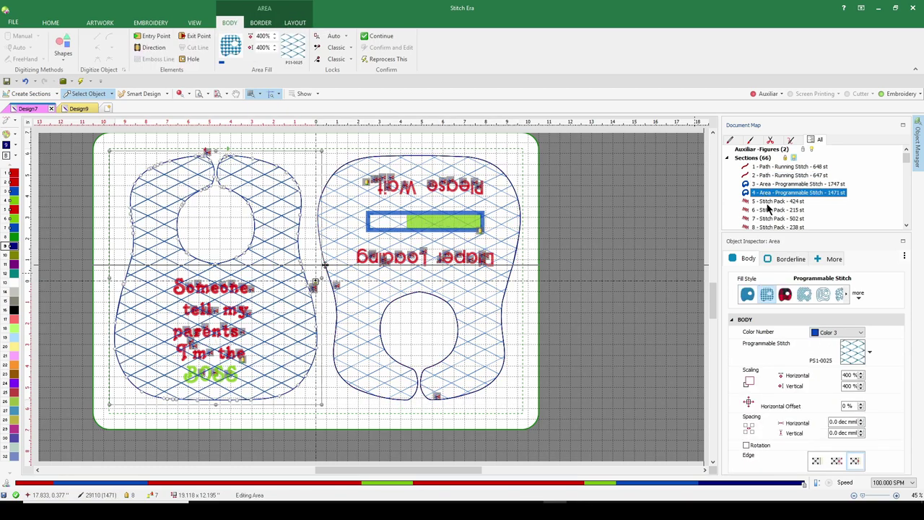
left_click(766, 204)
scroll(769, 209, "down", 7)
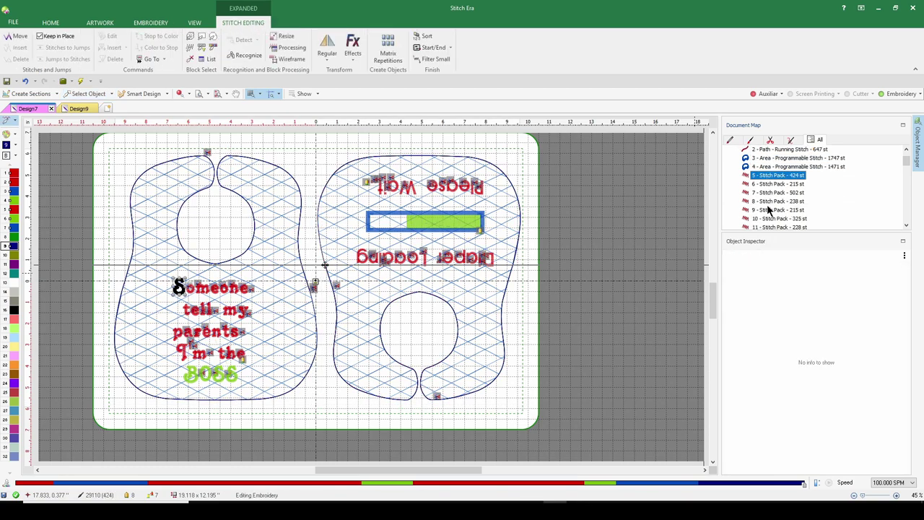
scroll(769, 209, "down", 12)
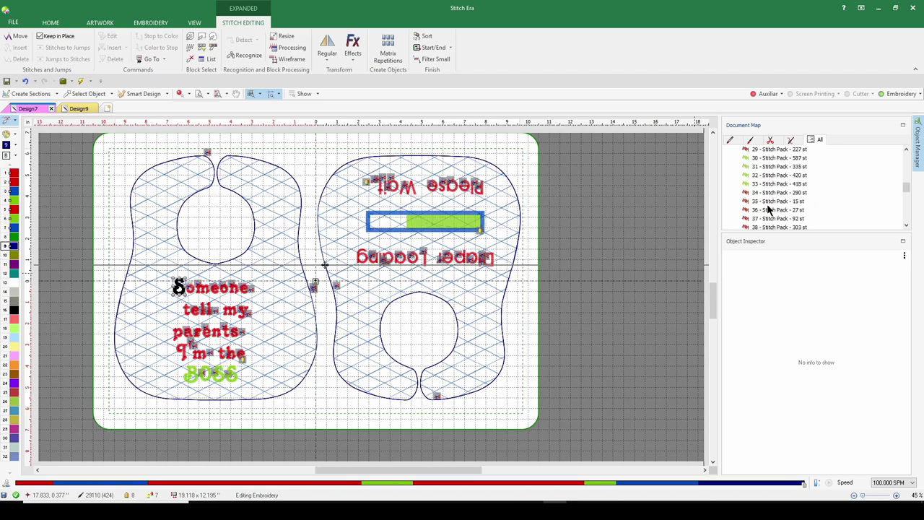
scroll(769, 207, "down", 1)
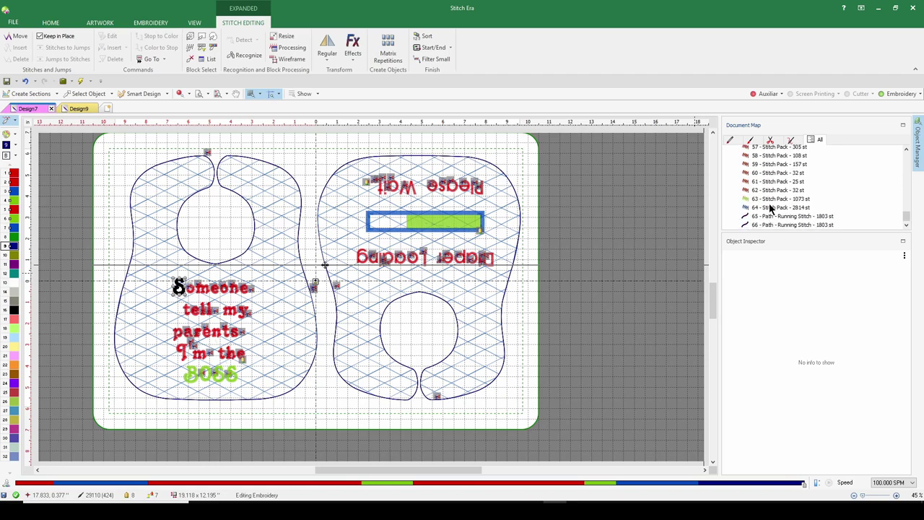
left_click(778, 216)
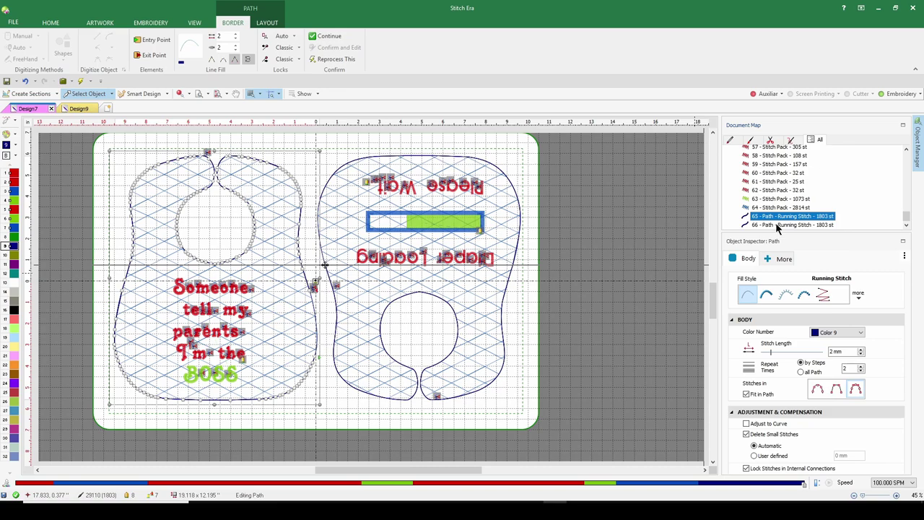
left_click(777, 225)
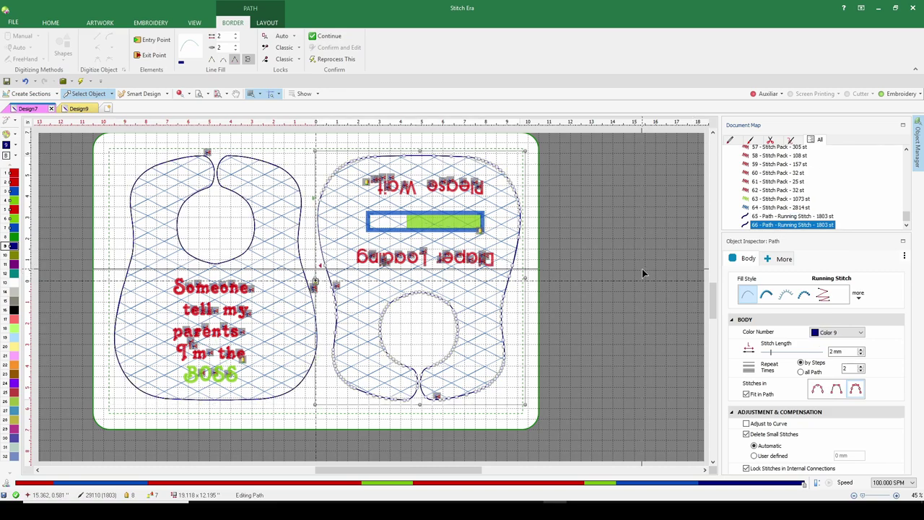